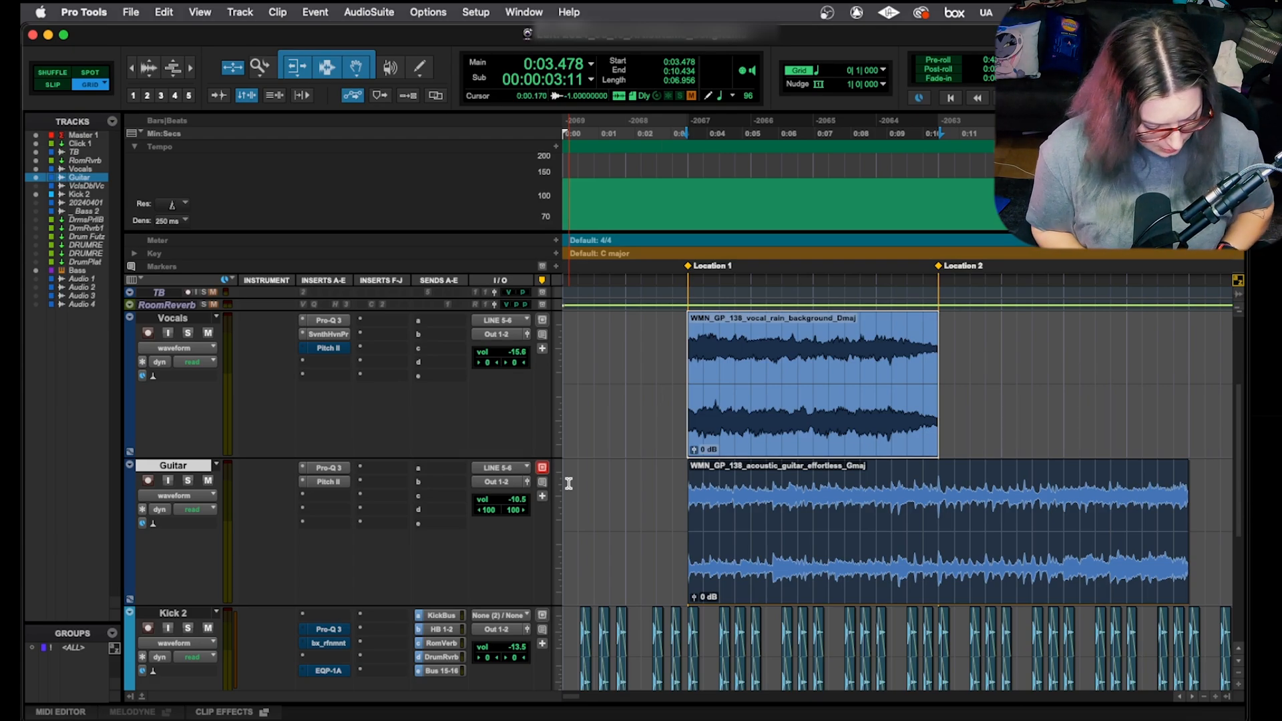
# Step: Open the New Tracks dialog, nudge it lower, and cycle the channel format back to Stereo
pyautogui.press('super+shift+n')
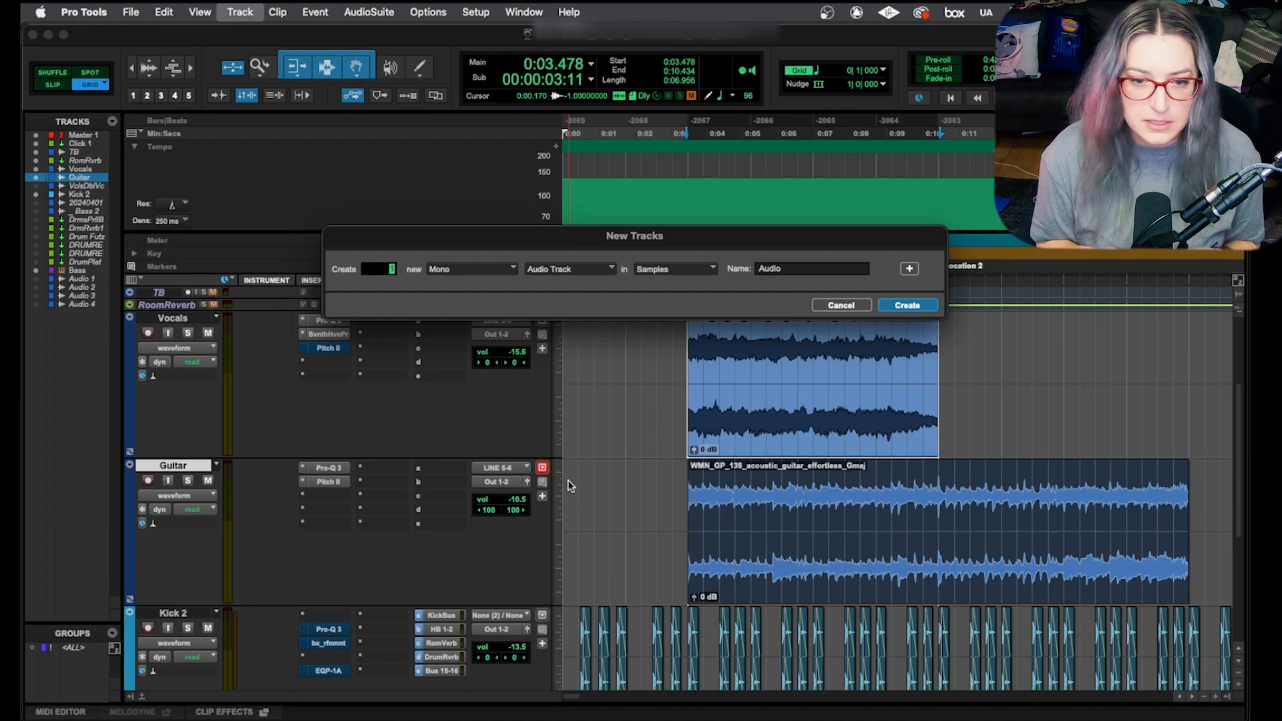
pyautogui.moveTo(627, 241); pyautogui.dragTo(620, 275)
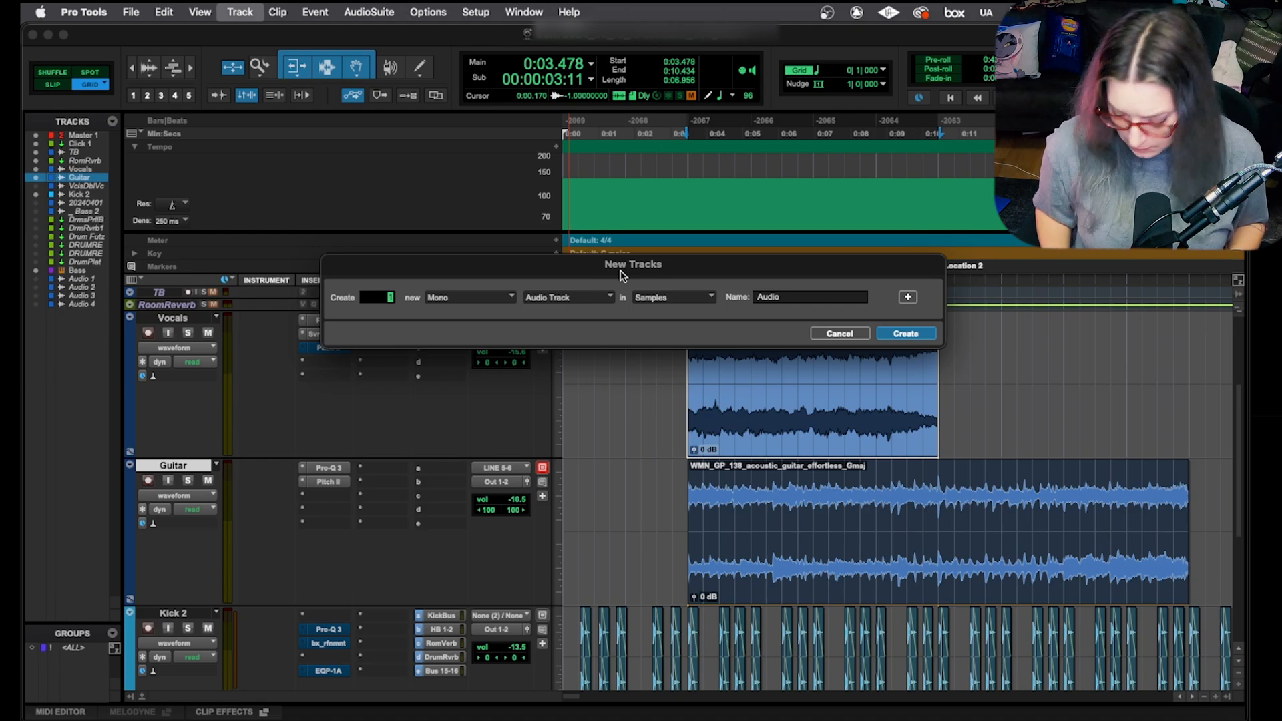
pyautogui.press('super+Left')
pyautogui.press('super+Right')
pyautogui.press('super+Right')
pyautogui.press('super+Right')
pyautogui.press('super+Right')
pyautogui.press('super+Left')
pyautogui.press('super+Left')
pyautogui.press('super+Right')
pyautogui.press('super+Right')
pyautogui.press('super+Right')
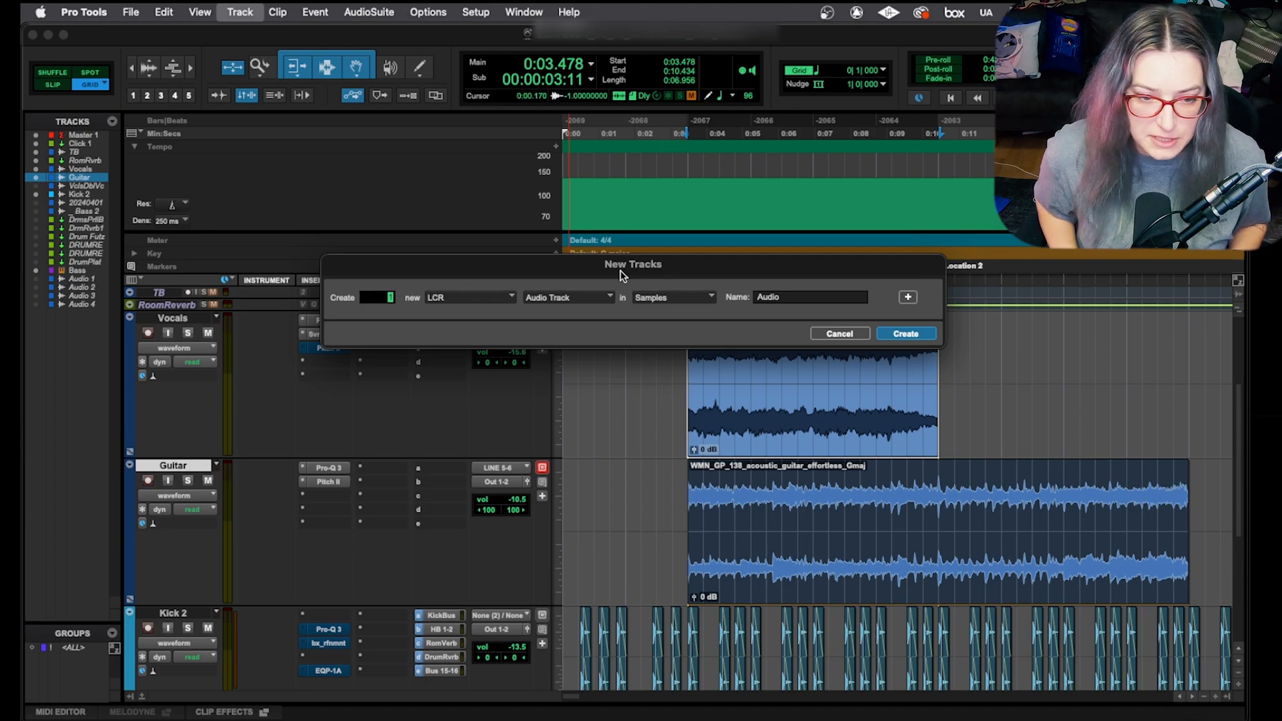
pyautogui.press('super+Left')
pyautogui.press('super+Left')
pyautogui.press('super+Left')
pyautogui.press('super+Left')
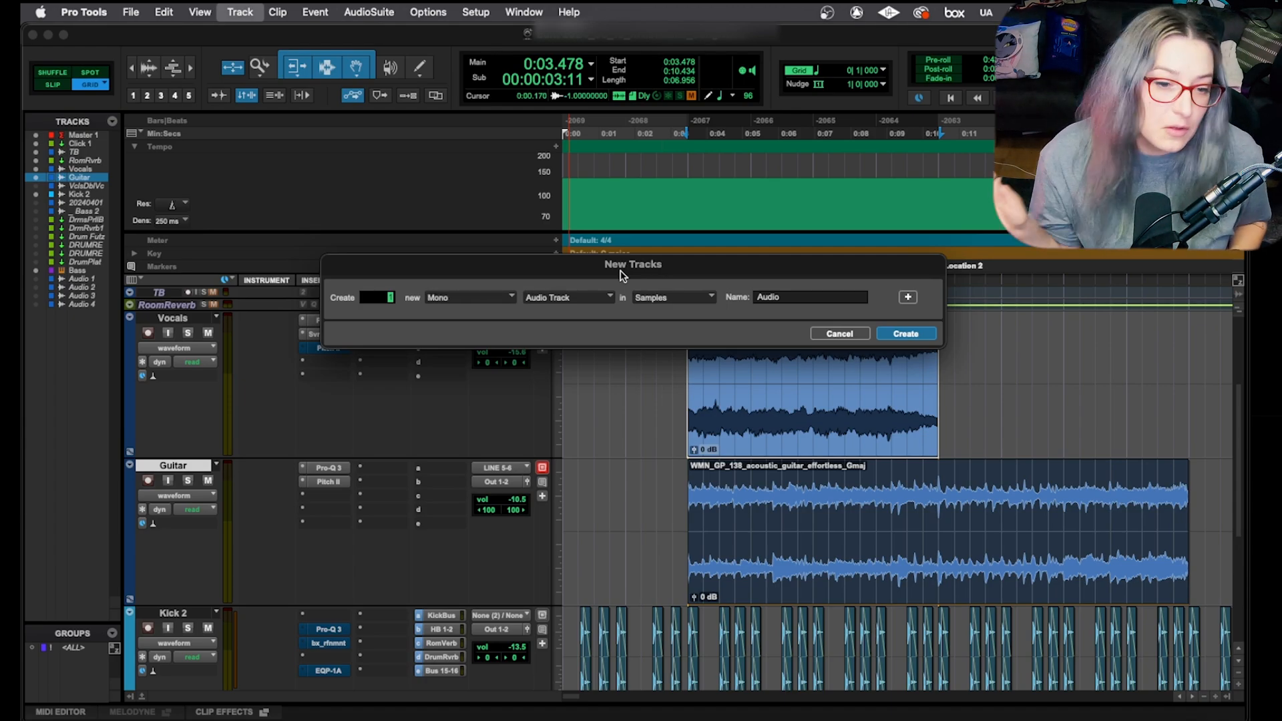
pyautogui.press('super+Right')
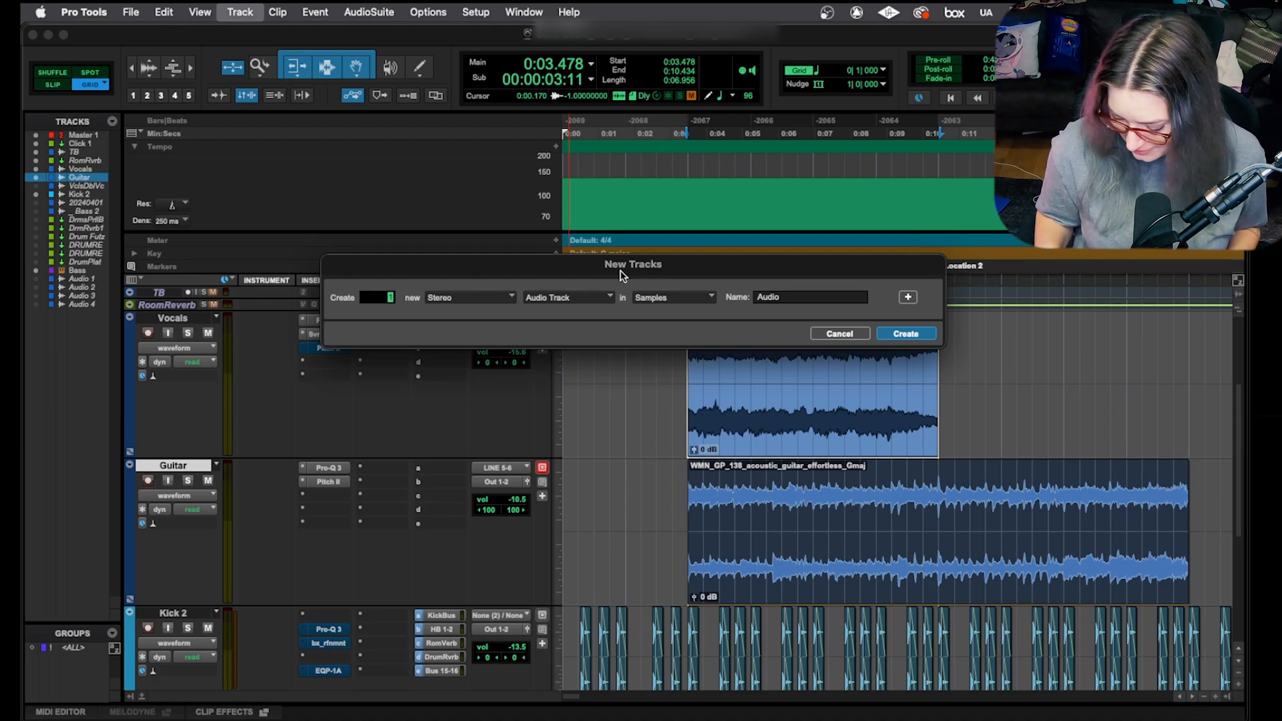
# Step: Cycle through the new track's types, landing on a VCA Master
pyautogui.press('super+Up')
pyautogui.press('super+Down')
pyautogui.press('super+Down')
pyautogui.press('super+Down')
pyautogui.press('super+Down')
pyautogui.press('super+Down')
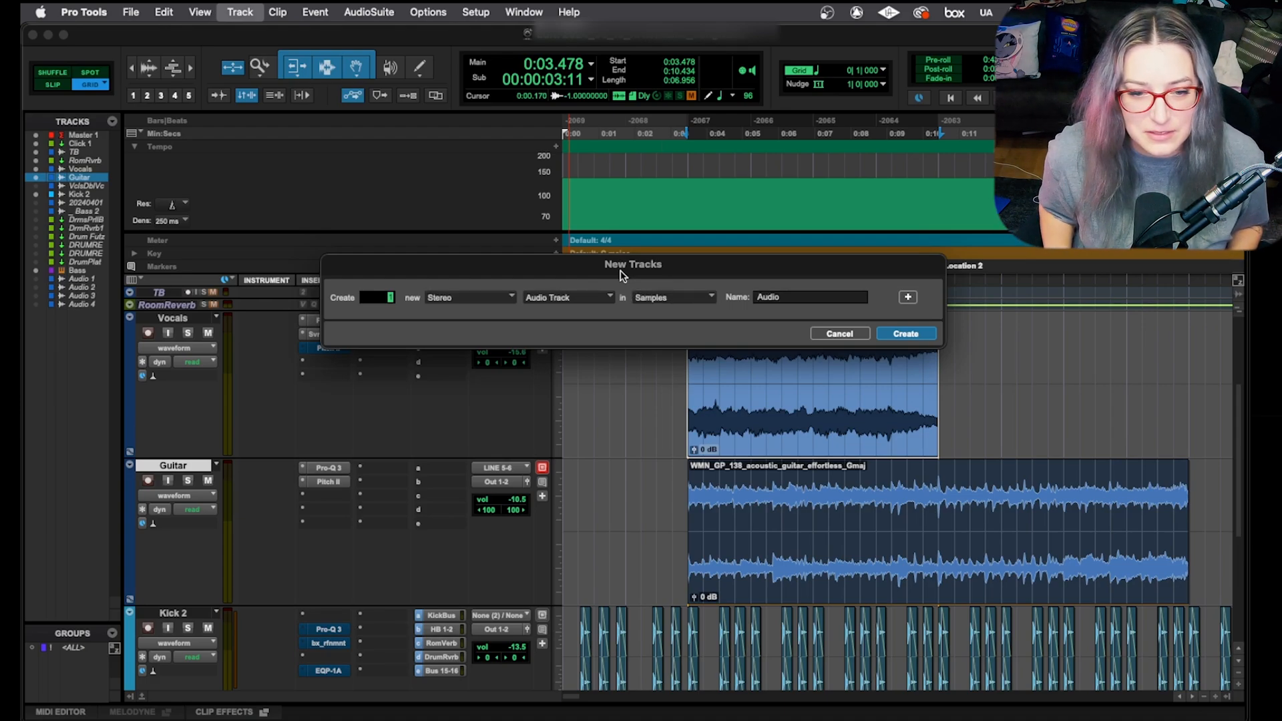
pyautogui.press('super+Down')
pyautogui.press('super+Up')
pyautogui.press('super+Up')
pyautogui.press('super+Up')
pyautogui.press('super+Up')
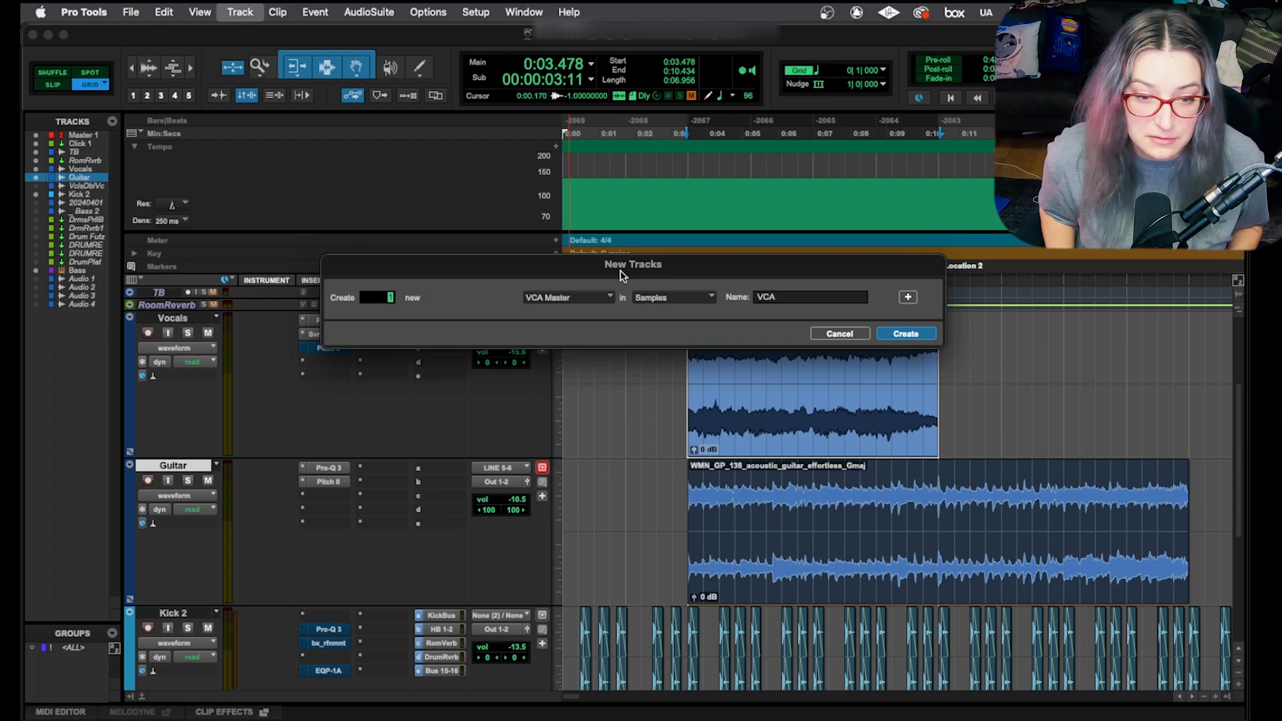
# Step: Make the new track a stereo Master Fader named Master and add a second Mono Audio Track row
pyautogui.press('super+Down')
pyautogui.press('super+Up')
pyautogui.press('super+Down')
pyautogui.press('super+Up')
pyautogui.press('super+Up')
pyautogui.press('super+Up')
pyautogui.press('super+Down')
pyautogui.press('super+Down')
pyautogui.press('super+Down')
pyautogui.press('super+Down')
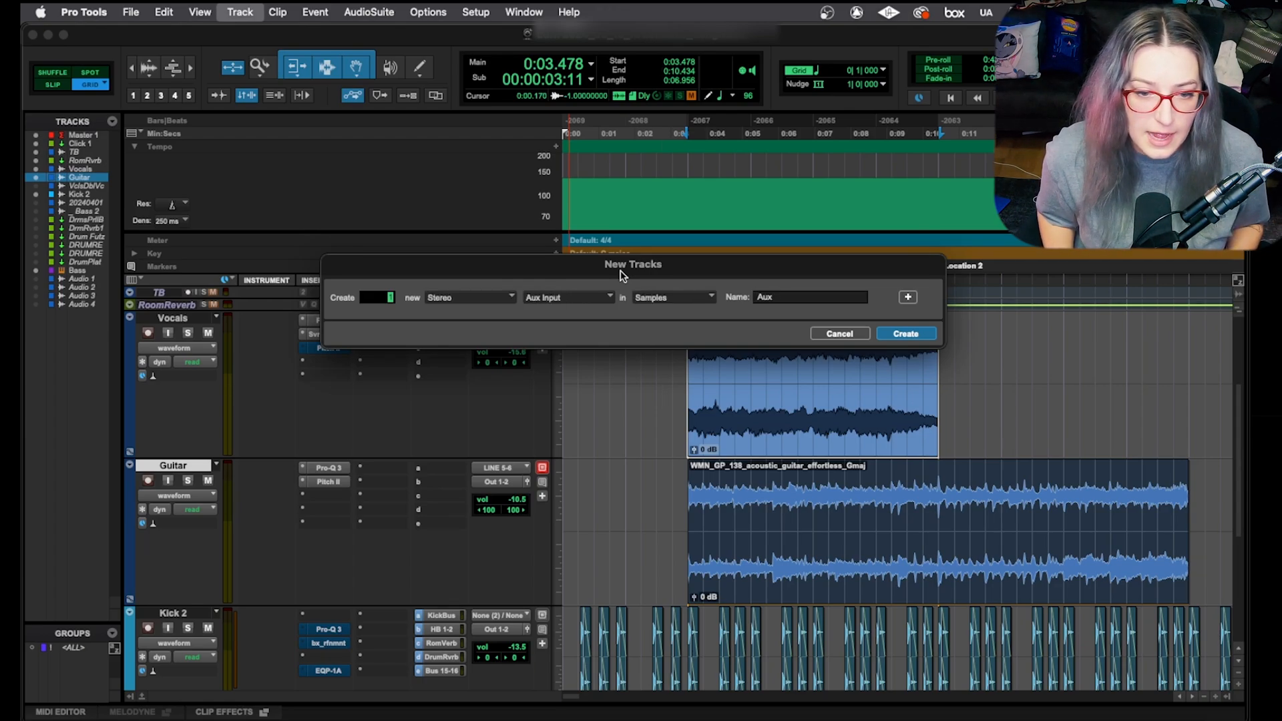
pyautogui.press('super+Up')
pyautogui.press('super+Up')
pyautogui.press('super+Up')
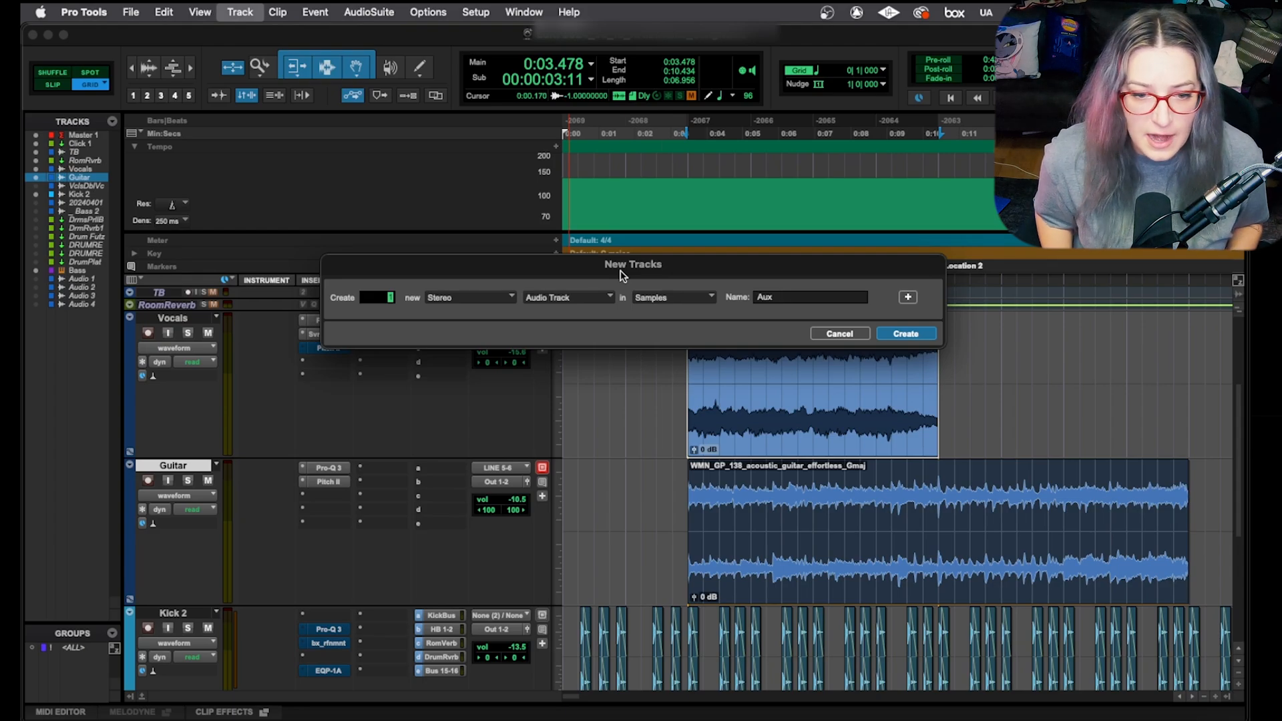
pyautogui.press('super+Up')
pyautogui.press('super+Up')
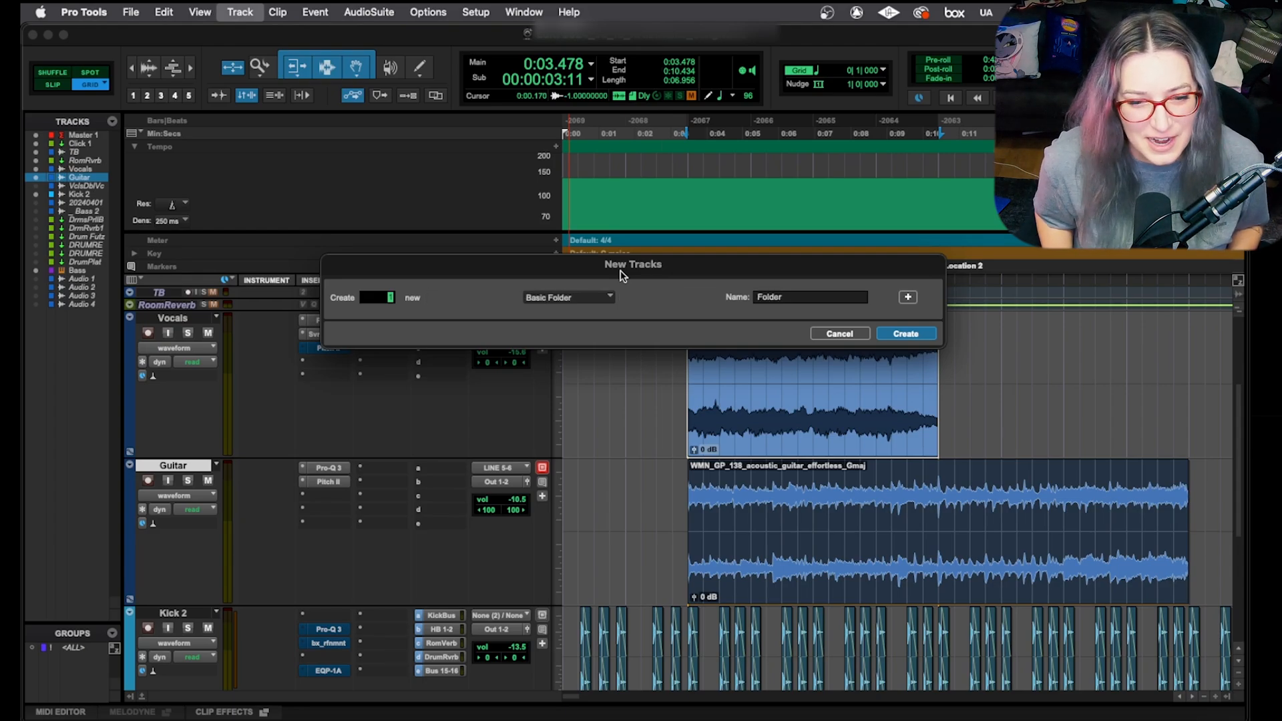
pyautogui.press('super+Down')
pyautogui.press('super+Down')
pyautogui.press('super+Down')
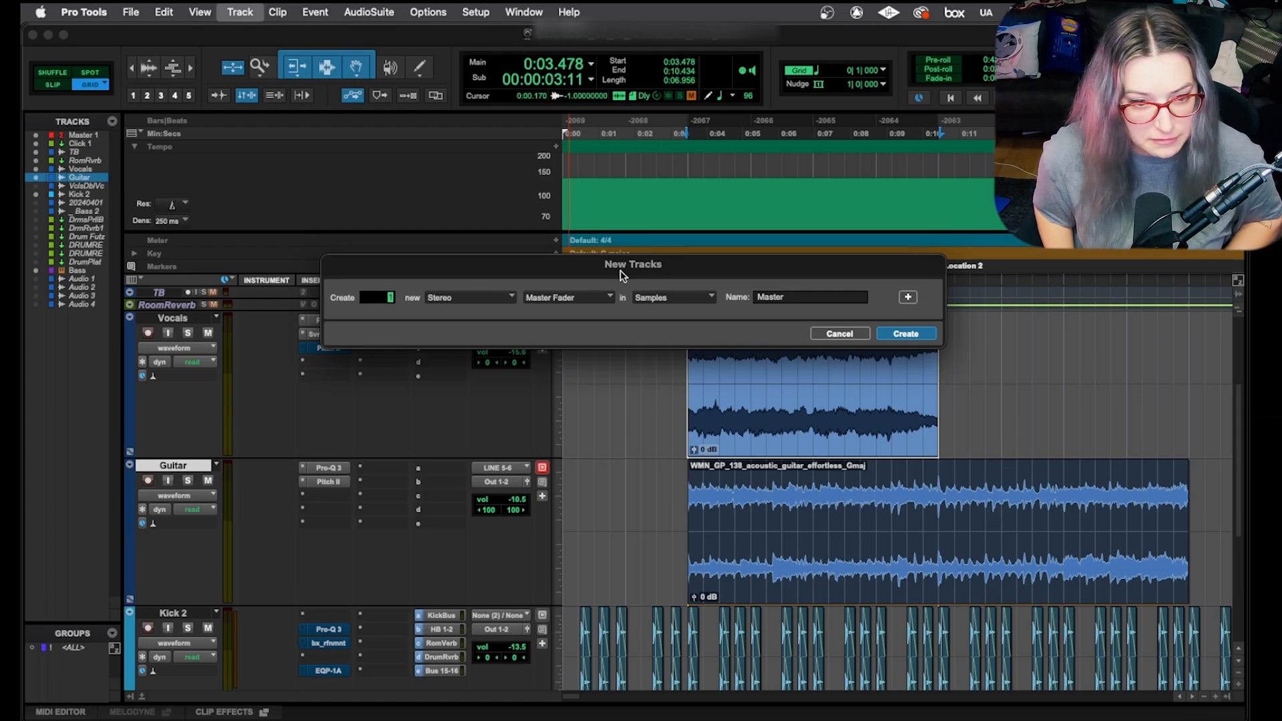
pyautogui.press('super+shift+Down')
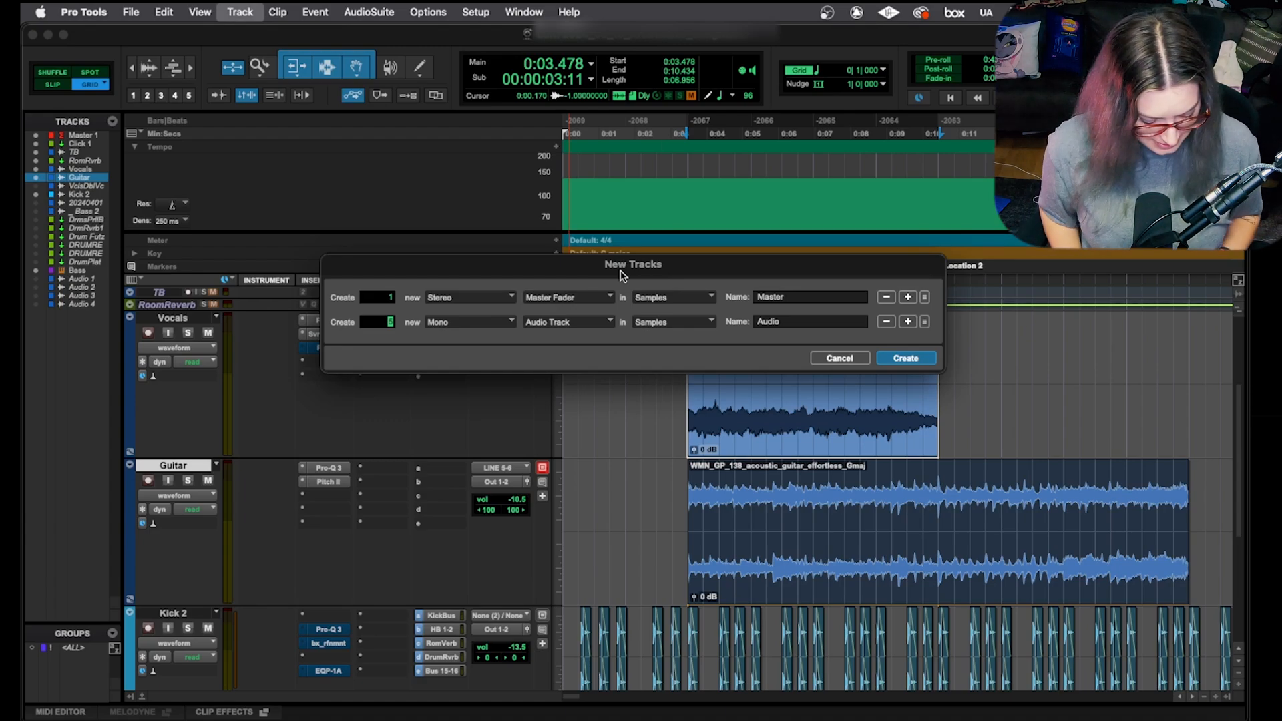
# Step: Trim the rows to the Master Fader plus a mono audio track and create them as Master 2 and Audio 5
pyautogui.press('super+shift+Down')
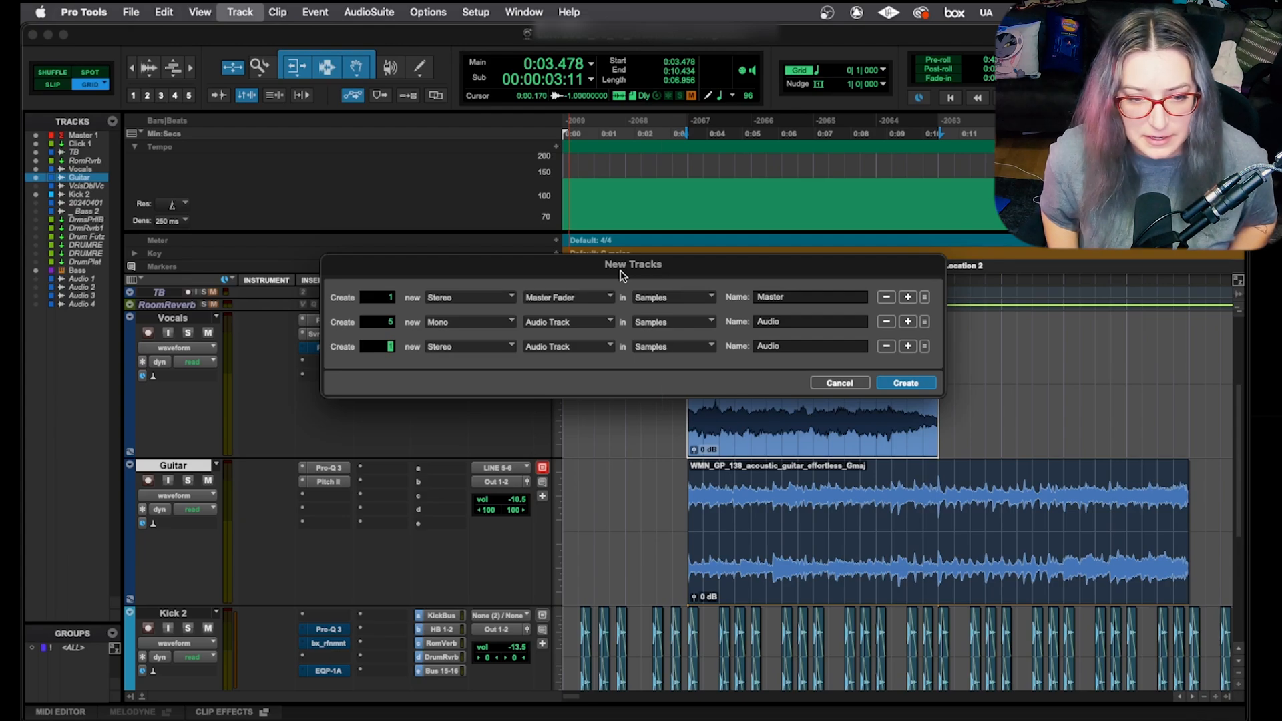
pyautogui.press('super+Right')
pyautogui.press('super+Right')
pyautogui.press('super+Right')
pyautogui.press('super+Right')
pyautogui.press('super+Right')
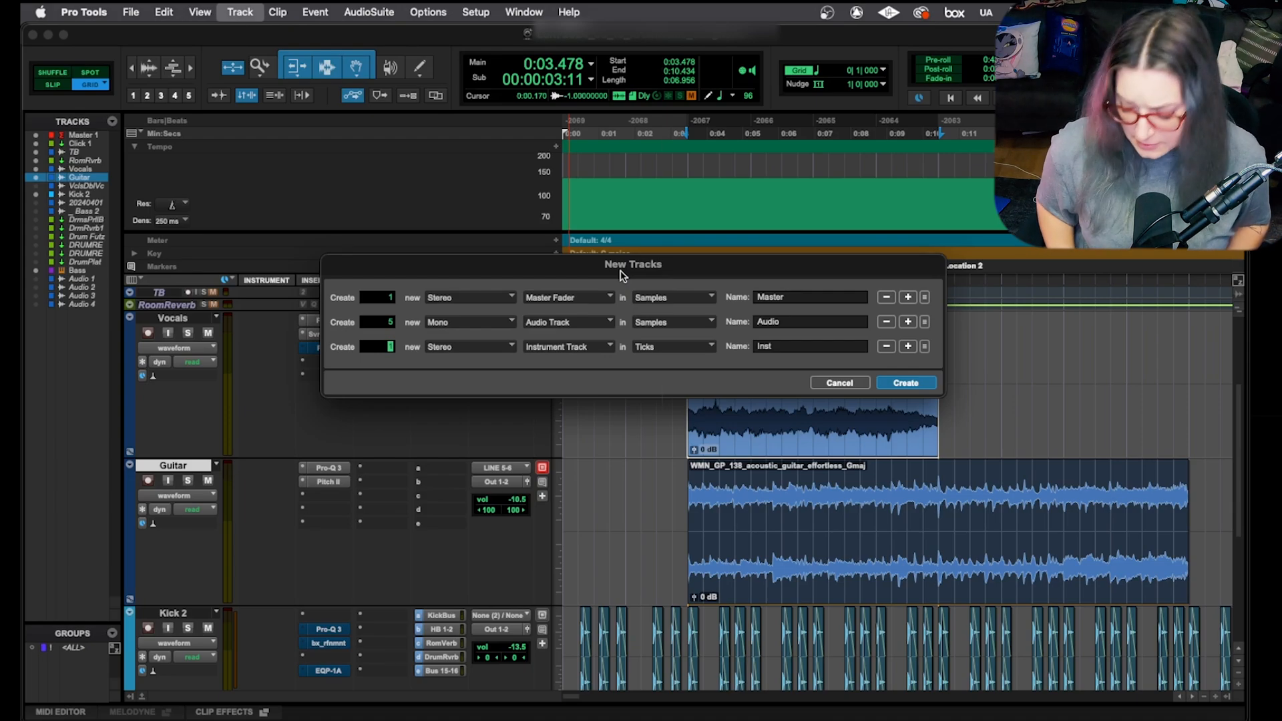
pyautogui.press('super+shift+minus')
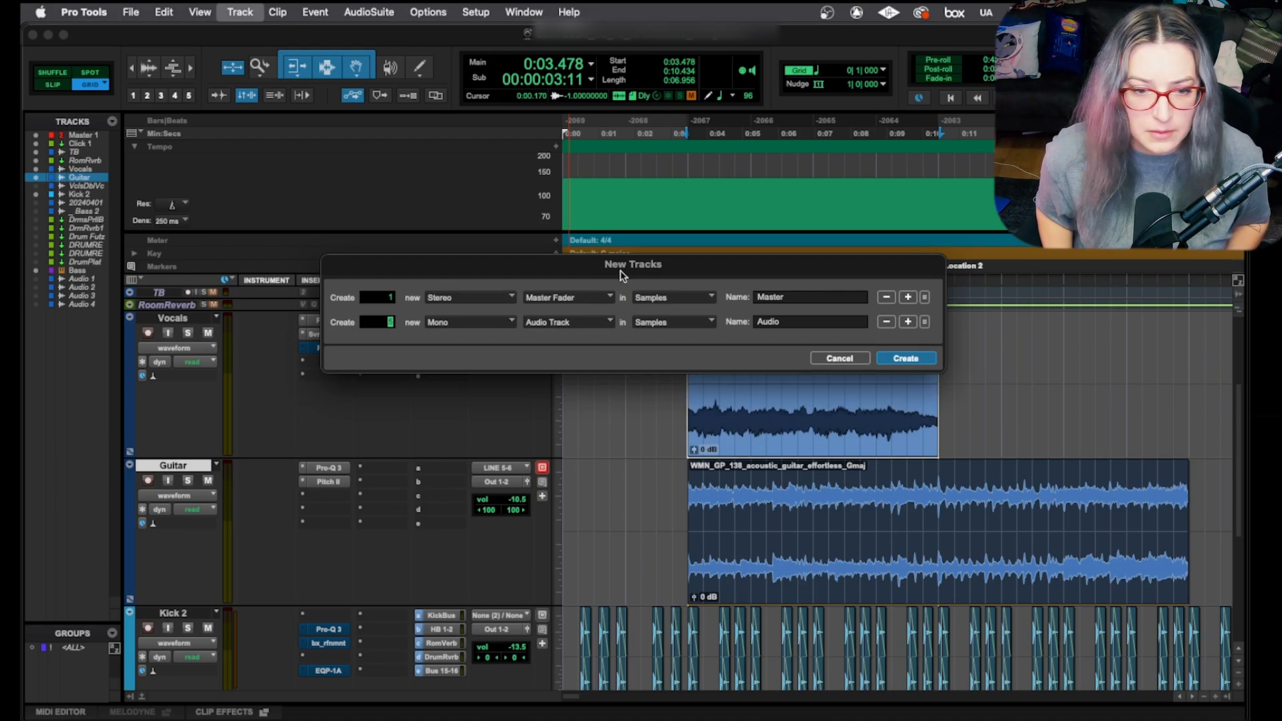
pyautogui.press('super+shift+minus')
pyautogui.press('super+shift+equal')
pyautogui.press('super+shift+equal')
pyautogui.press('super+shift+equal')
pyautogui.press('super+shift+equal')
pyautogui.press('super+shift+equal')
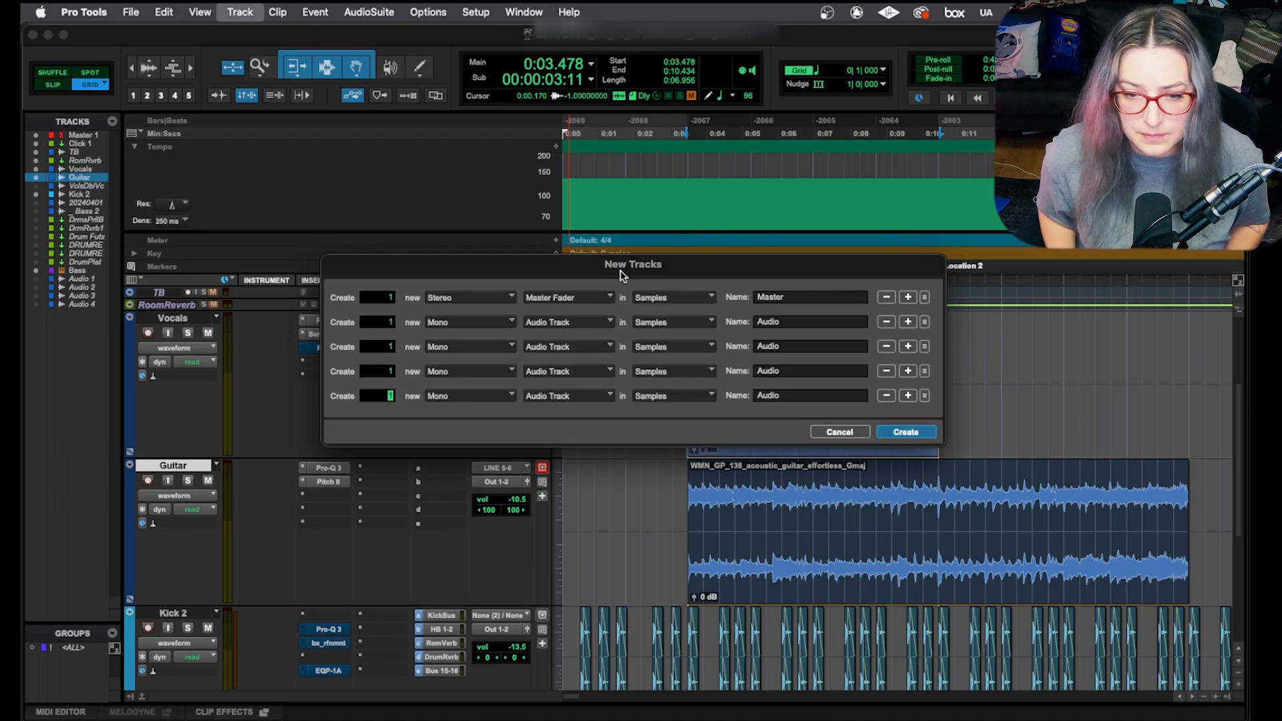
pyautogui.press('super+shift+minus')
pyautogui.press('super+shift+minus')
pyautogui.press('super+shift+minus')
pyautogui.press('super+shift+minus')
pyautogui.press('super+shift+minus')
pyautogui.press('super+shift+equal')
pyautogui.press('super+shift+equal')
pyautogui.press('super+shift+equal')
pyautogui.press('super+shift+equal')
pyautogui.press('super+shift+minus')
pyautogui.press('super+shift+minus')
pyautogui.press('super+shift+minus')
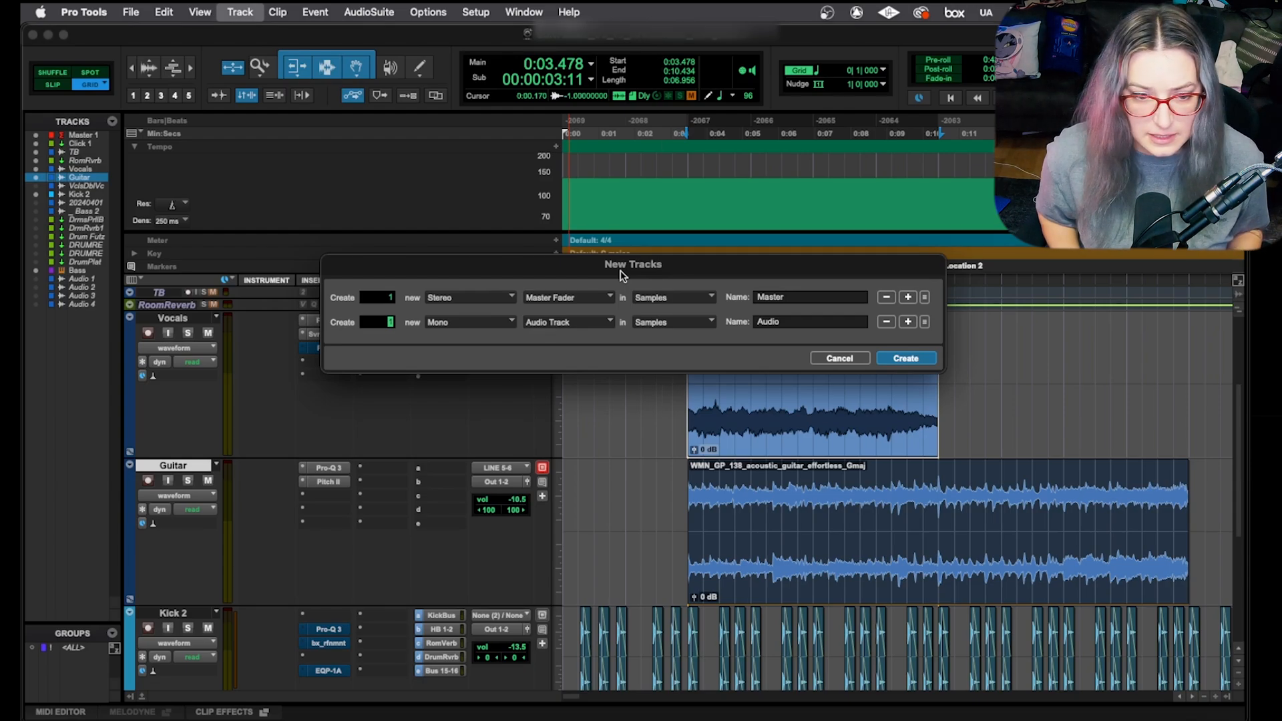
pyautogui.press('Return')
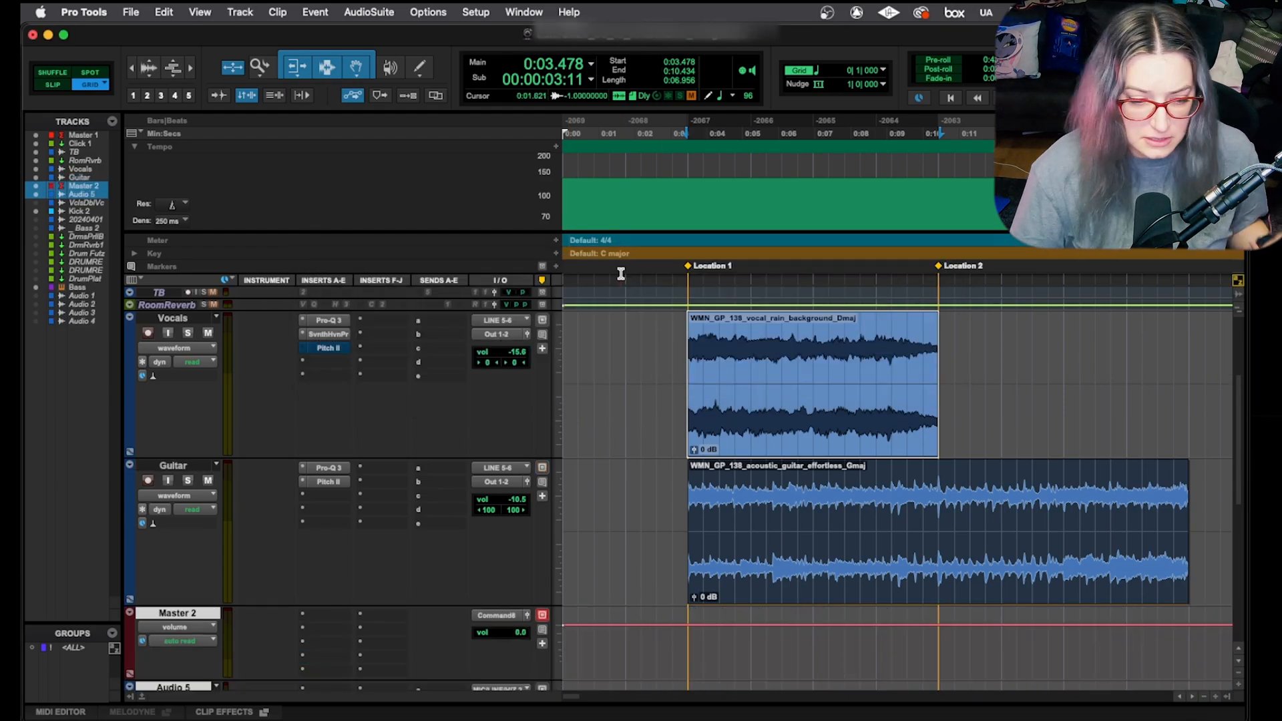
# Step: Zoom the timeline out and place the insertion point at 6:14.782 on Click 1
pyautogui.scroll(-2, 572, 386)
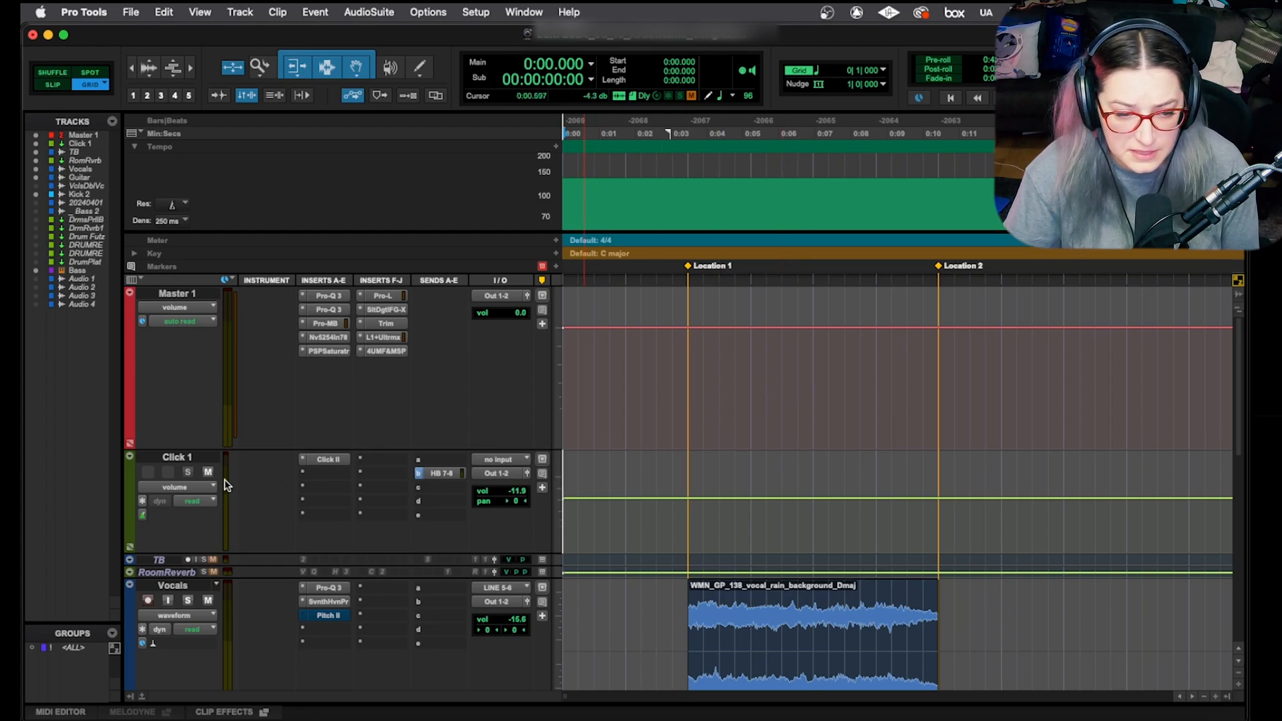
pyautogui.click(672, 500)
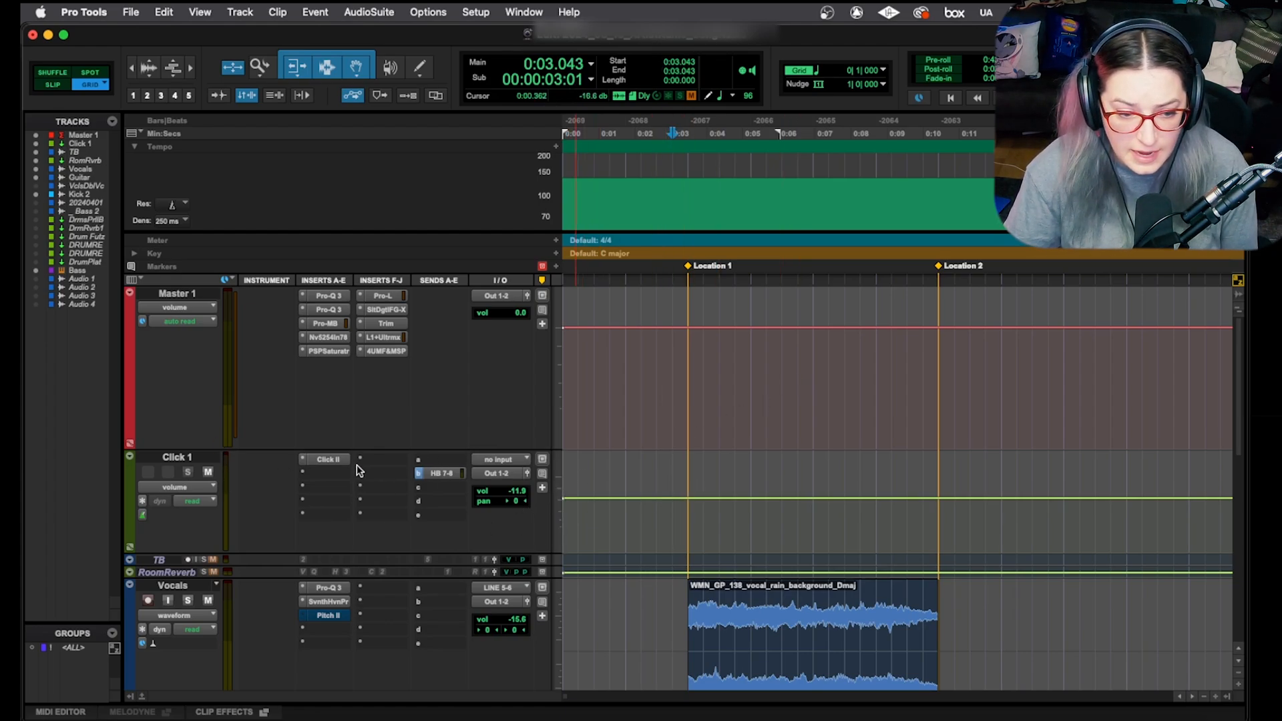
pyautogui.press('super+bracketleft')
pyautogui.press('super+bracketleft')
pyautogui.press('super+bracketleft')
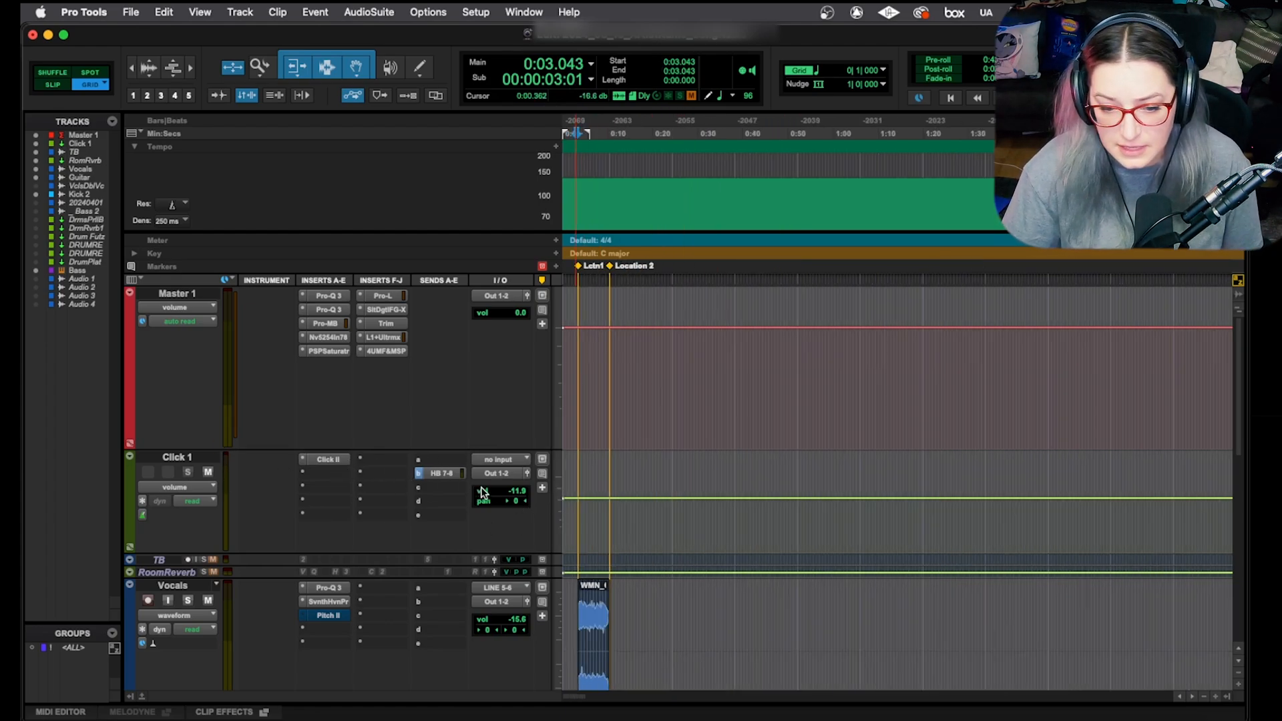
pyautogui.click(898, 518)
pyautogui.scroll(-10, 898, 517)
pyautogui.scroll(5, 899, 517)
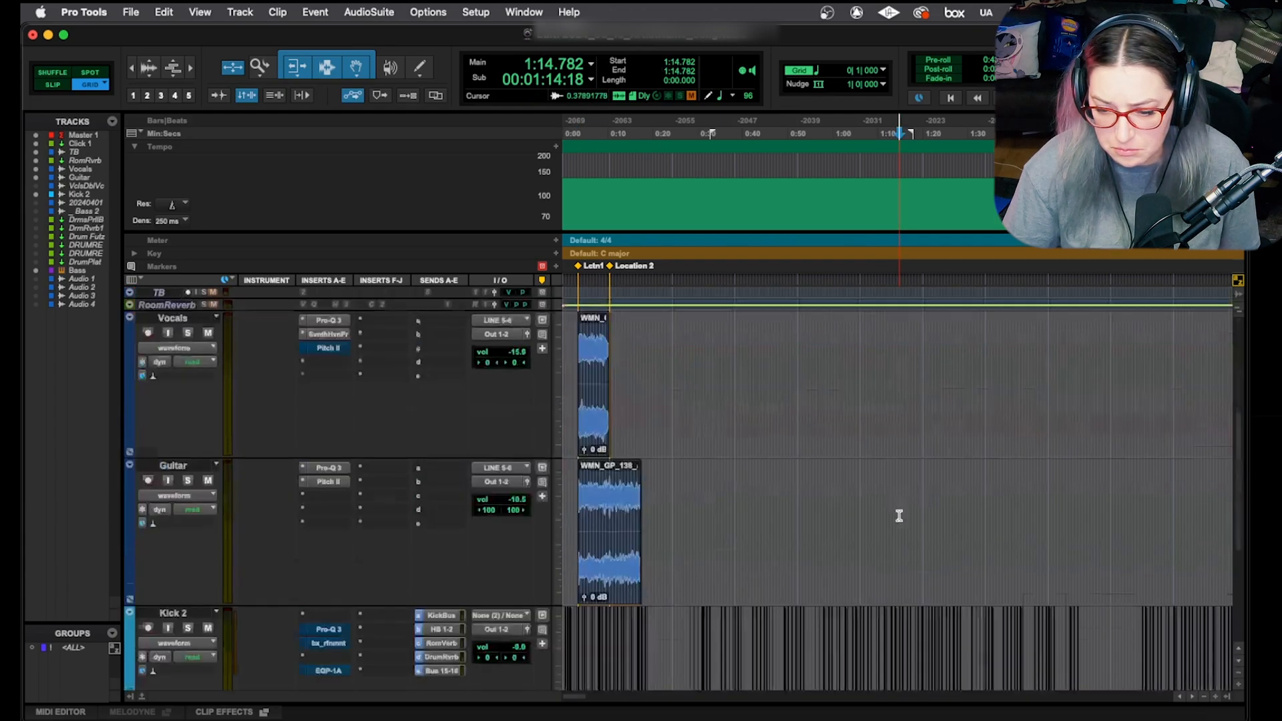
pyautogui.scroll(-1, 900, 518)
pyautogui.press('super+bracketleft')
pyautogui.press('super+bracketleft')
pyautogui.click(953, 353)
pyautogui.scroll(5, 953, 354)
pyautogui.click(984, 510)
pyautogui.press('space')
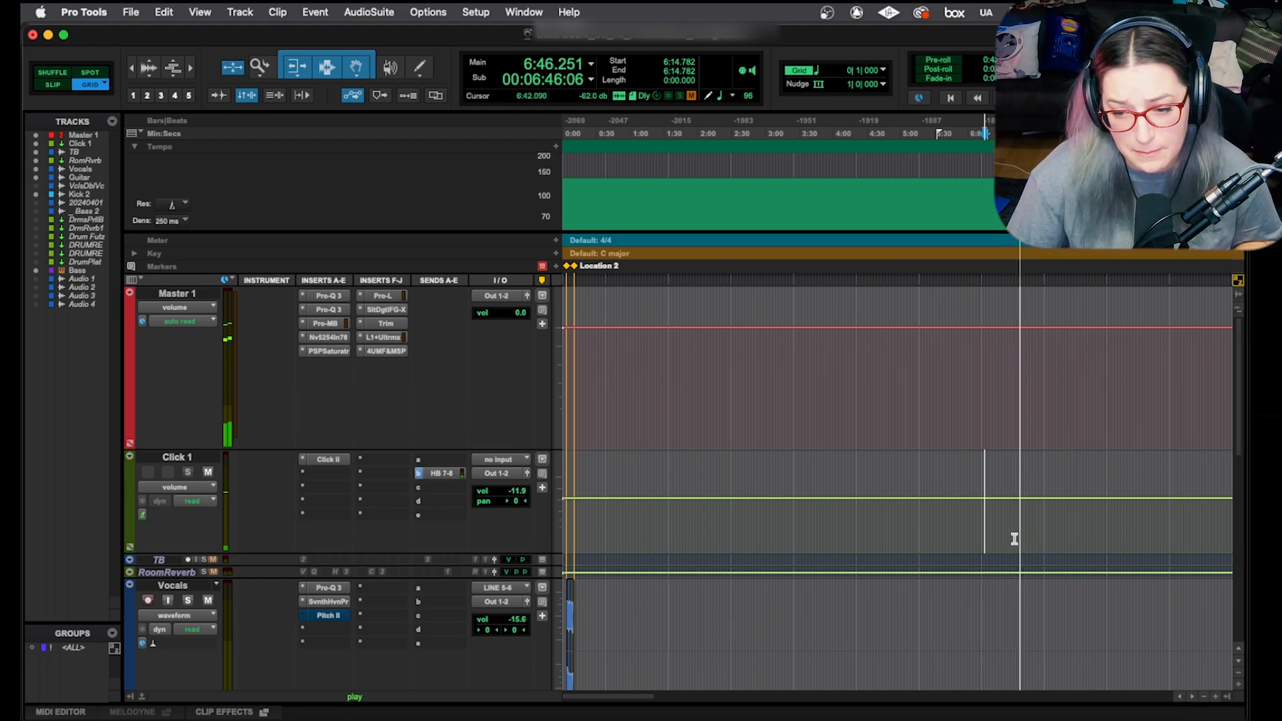
pyautogui.press('space')
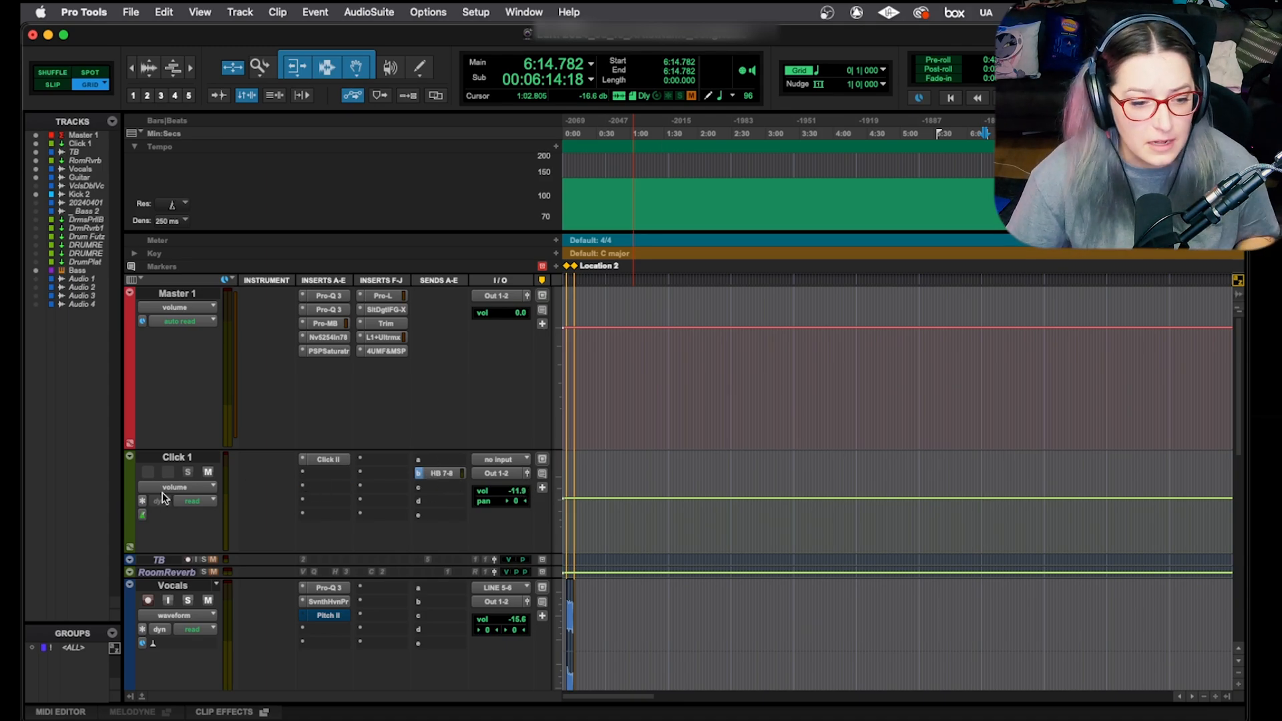
# Step: Mute Click 1, toggle its Click II plug-in off and back on, and enlarge all tracks
pyautogui.click(206, 472)
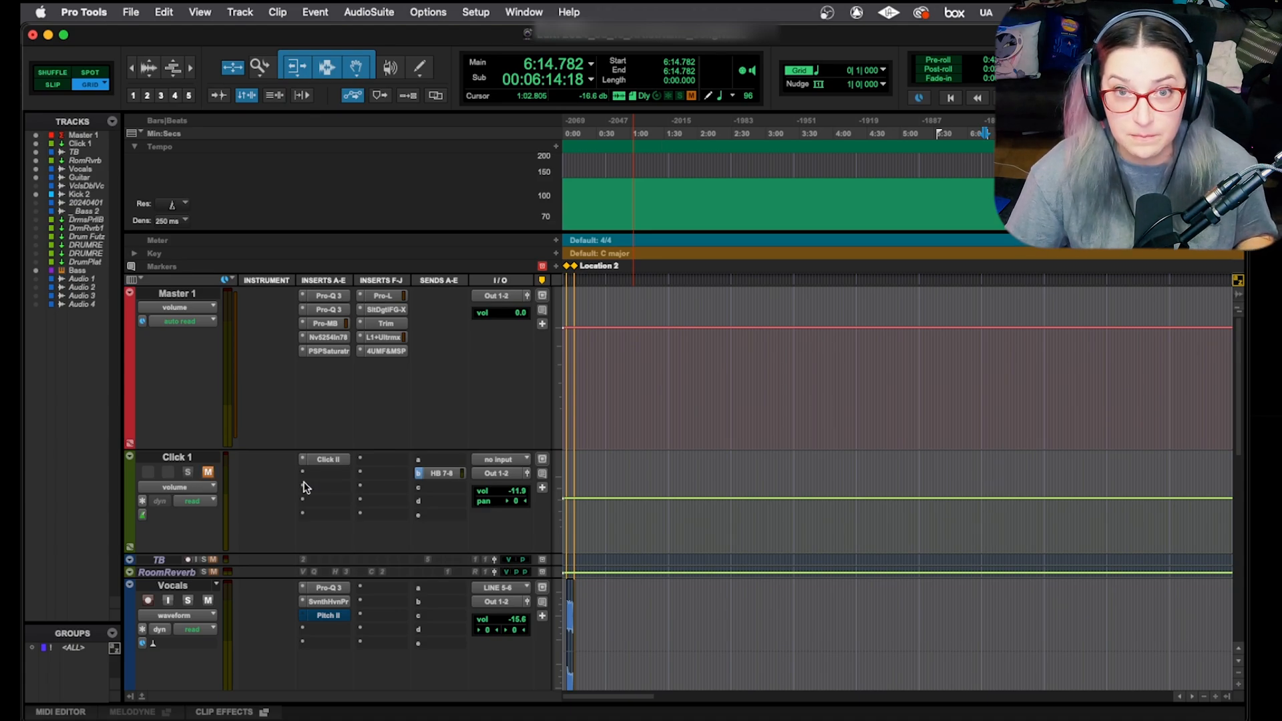
pyautogui.click(336, 462)
pyautogui.keyDown('super'); pyautogui.click(328, 458); pyautogui.keyUp('super')
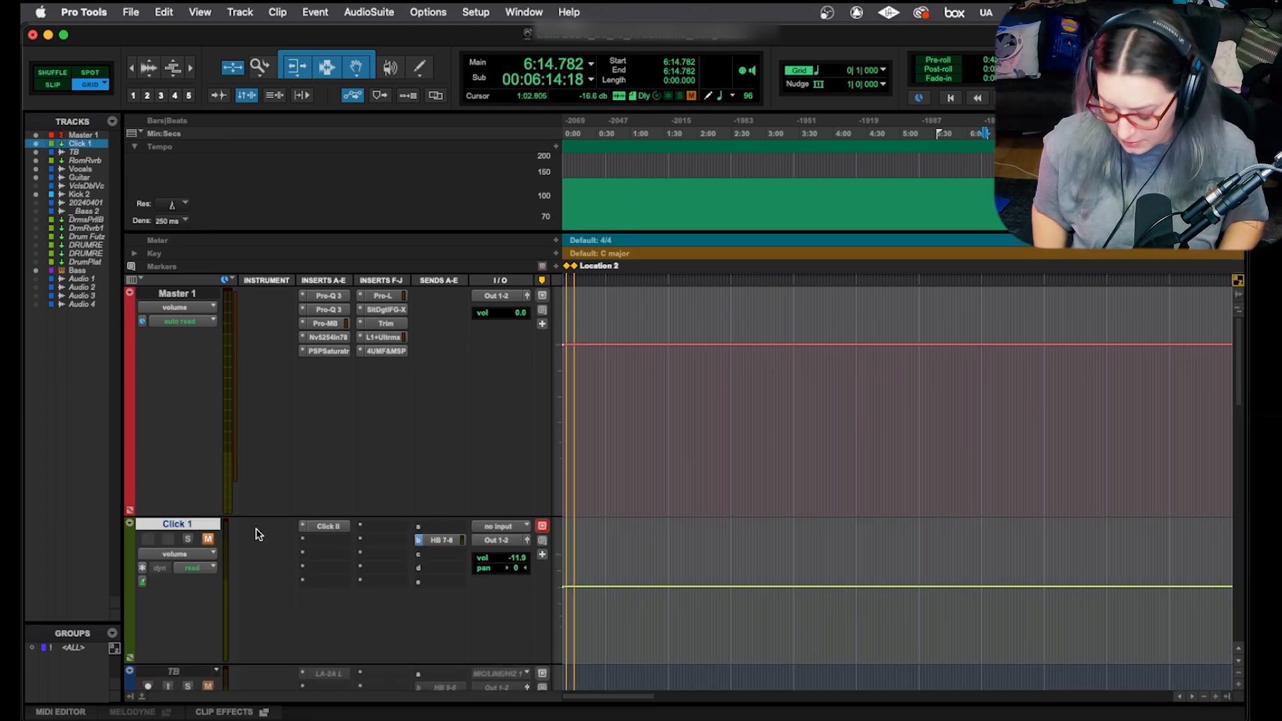
pyautogui.hotkey('ctrl', 'alt', 'Up')
# Step: Step all track heights smaller and larger with Ctrl+Alt+arrows, ending on a medium height
pyautogui.hotkey('ctrl', 'alt', 'Down')
pyautogui.hotkey('ctrl', 'alt', 'Down')
pyautogui.hotkey('ctrl', 'alt', 'Down')
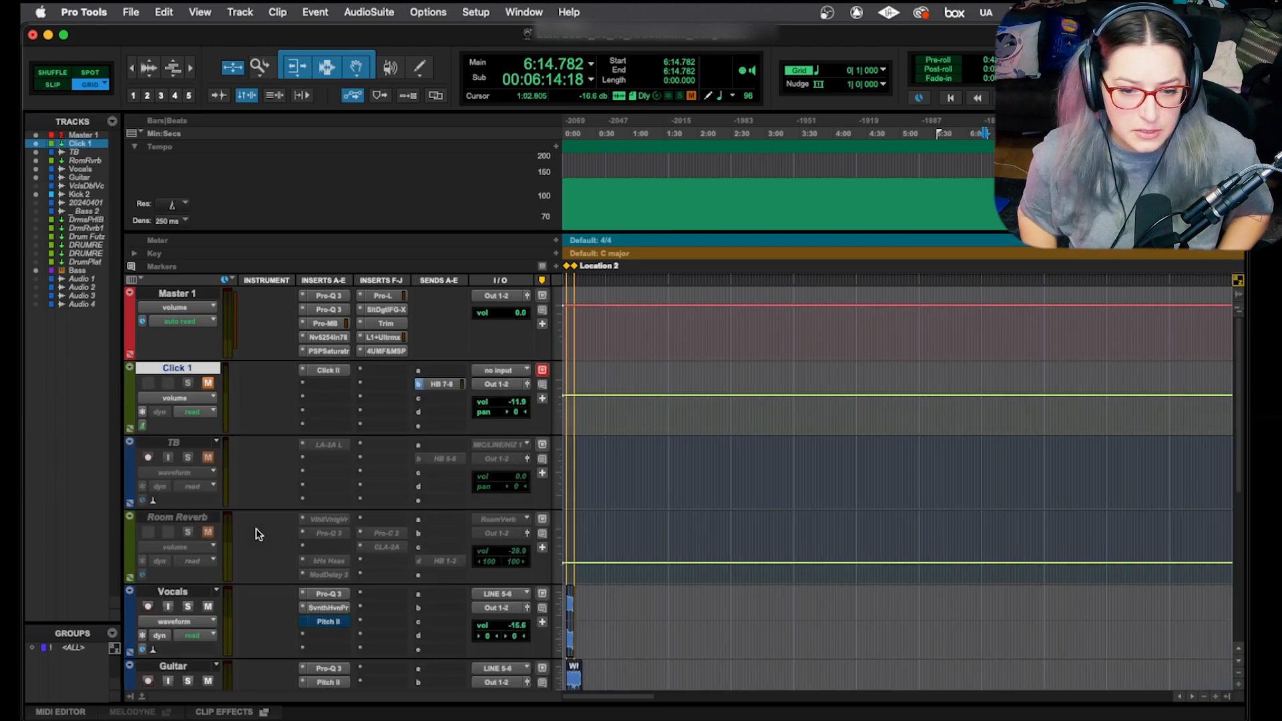
pyautogui.hotkey('ctrl', 'alt', 'Down')
pyautogui.hotkey('ctrl', 'alt', 'Down')
pyautogui.hotkey('ctrl', 'alt', 'Up')
pyautogui.hotkey('ctrl', 'alt', 'Up')
pyautogui.hotkey('ctrl', 'alt', 'Up')
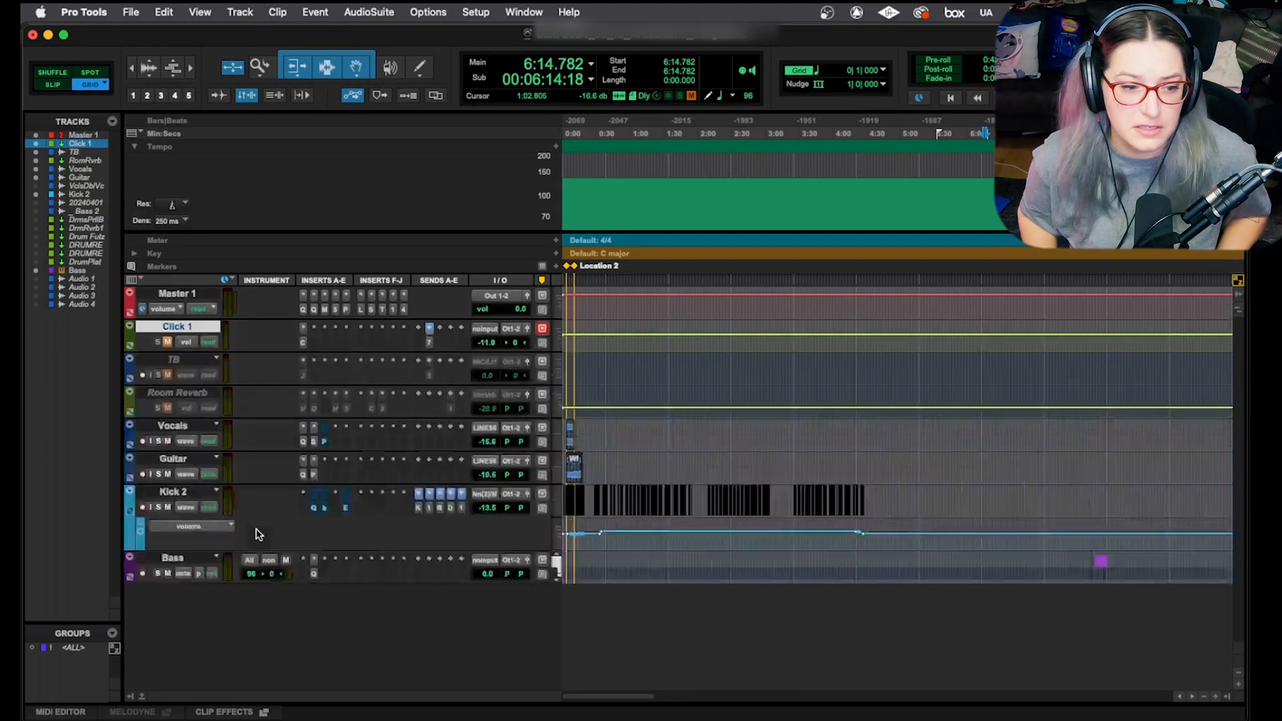
pyautogui.hotkey('ctrl', 'alt', 'Up')
pyautogui.hotkey('ctrl', 'alt', 'Up')
pyautogui.hotkey('ctrl', 'alt', 'Up')
pyautogui.hotkey('ctrl', 'alt', 'Down')
pyautogui.hotkey('ctrl', 'alt', 'Down')
pyautogui.hotkey('ctrl', 'alt', 'Down')
pyautogui.hotkey('ctrl', 'alt', 'Down')
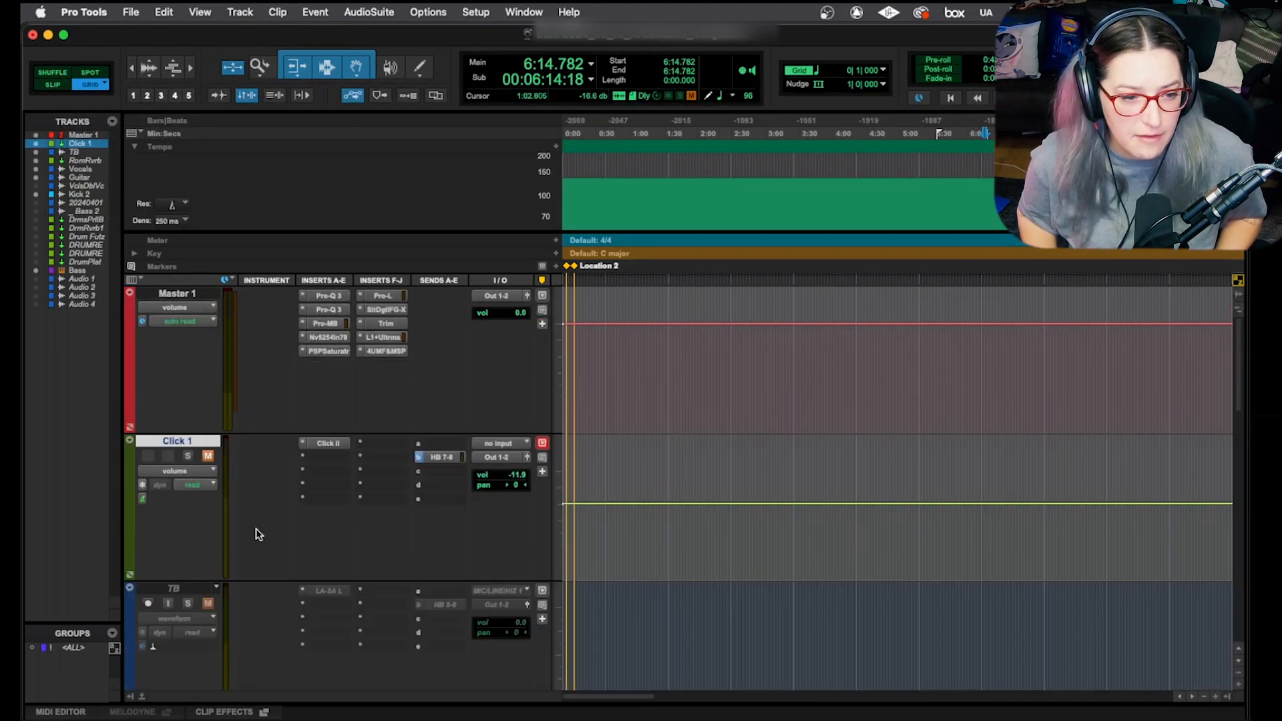
pyautogui.hotkey('ctrl', 'alt', 'Up')
pyautogui.hotkey('ctrl', 'alt', 'Up')
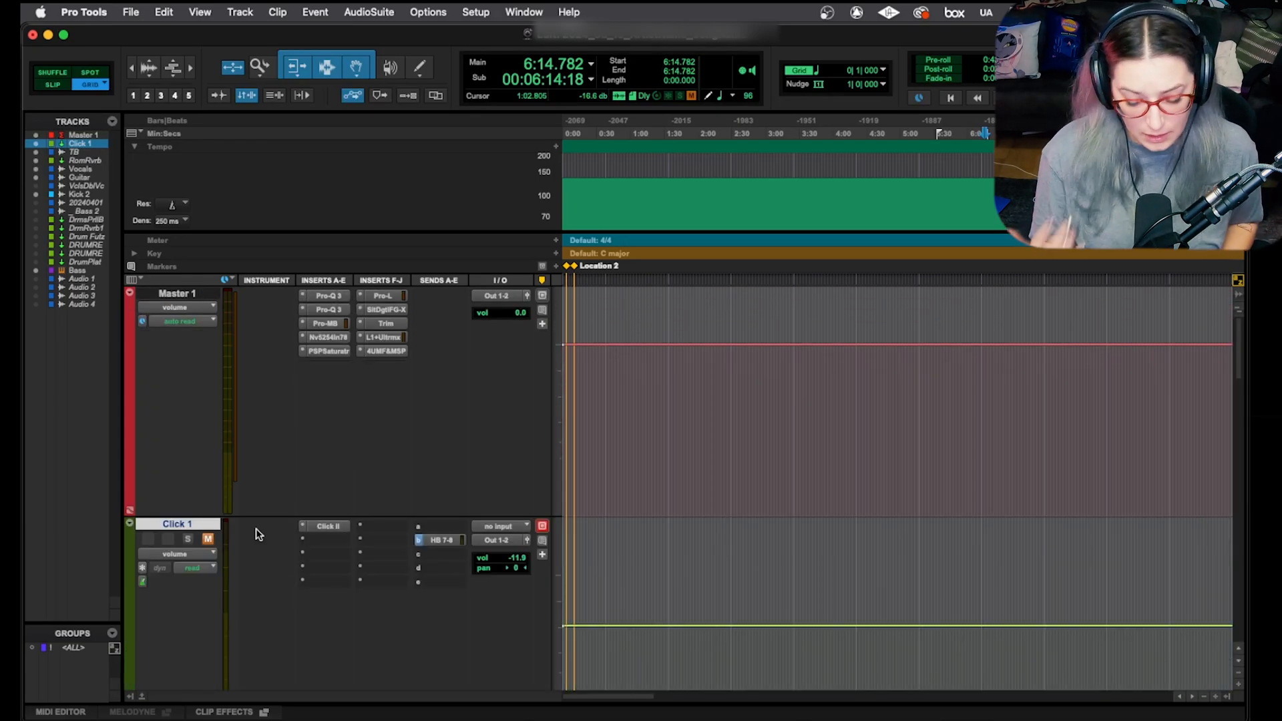
pyautogui.hotkey('ctrl', 'alt', 'Down')
pyautogui.hotkey('ctrl', 'alt', 'Down')
pyautogui.hotkey('ctrl', 'alt', 'Down')
pyautogui.hotkey('ctrl', 'alt', 'Down')
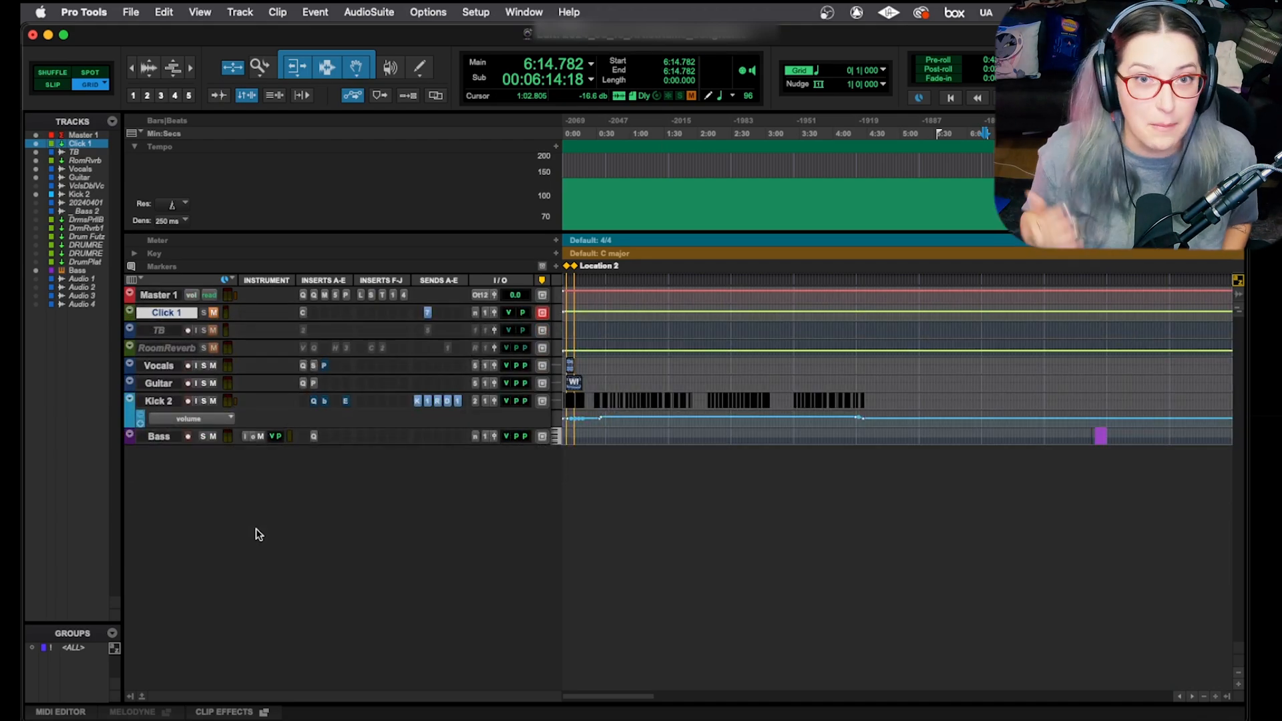
pyautogui.hotkey('ctrl', 'alt', 'Down')
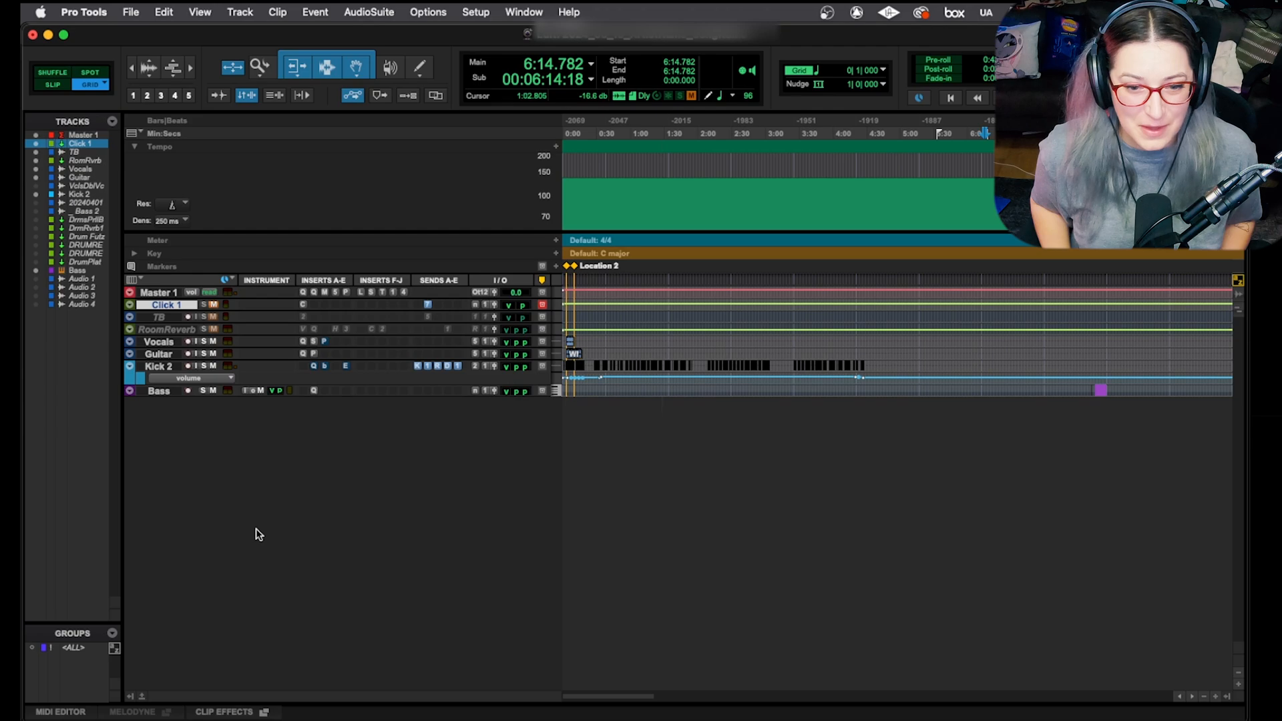
pyautogui.hotkey('ctrl', 'alt', 'Up')
pyautogui.hotkey('ctrl', 'alt', 'Up')
pyautogui.hotkey('ctrl', 'alt', 'Up')
pyautogui.hotkey('ctrl', 'alt', 'Down')
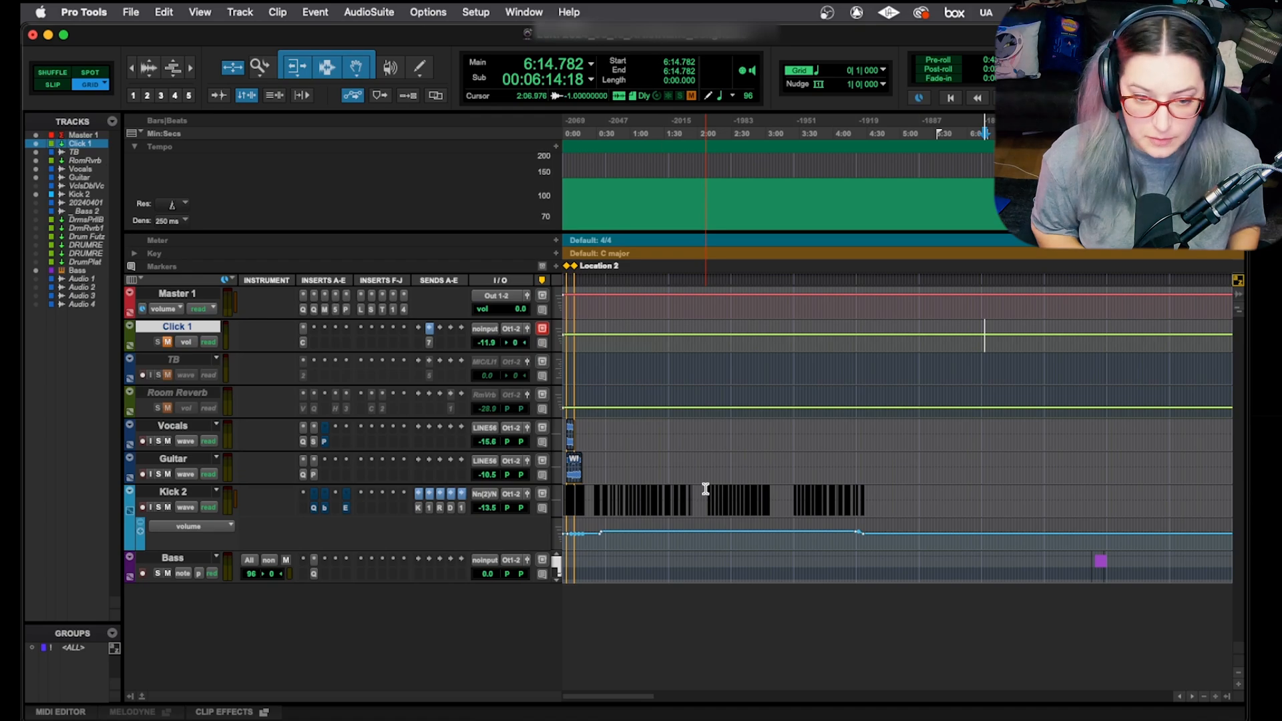
pyautogui.press('super+equal')
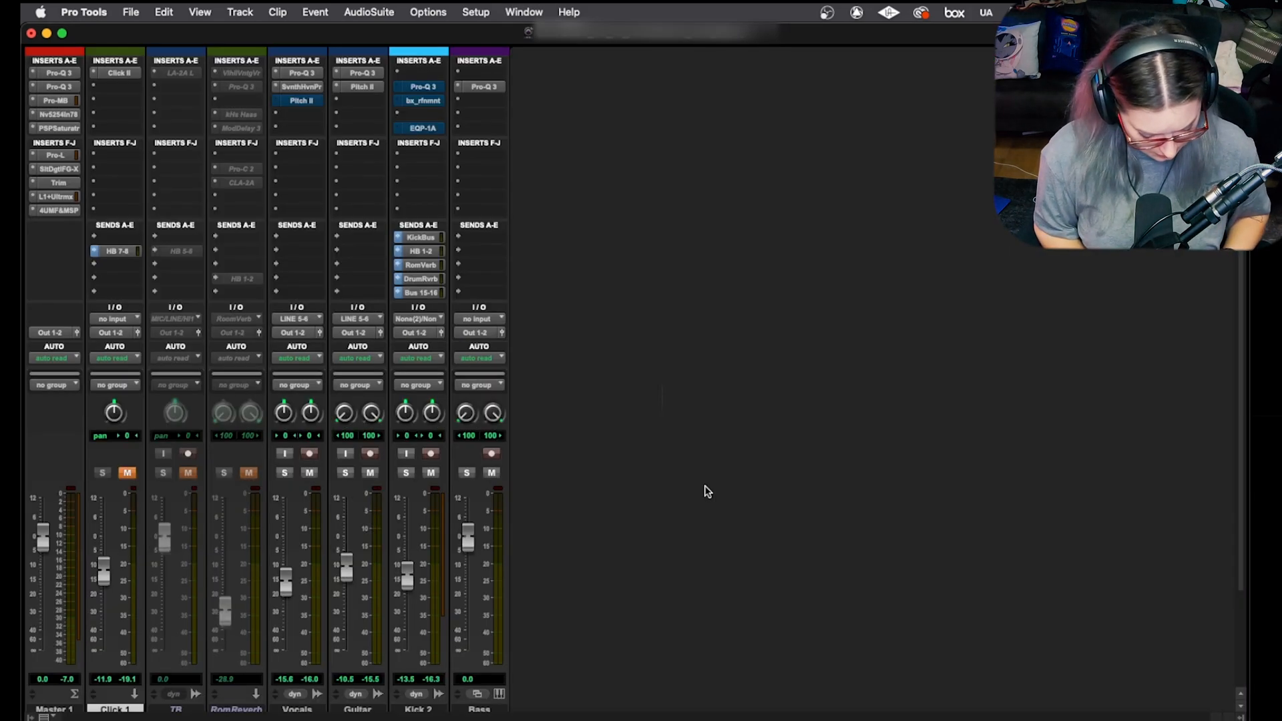
pyautogui.press('super+alt+m')
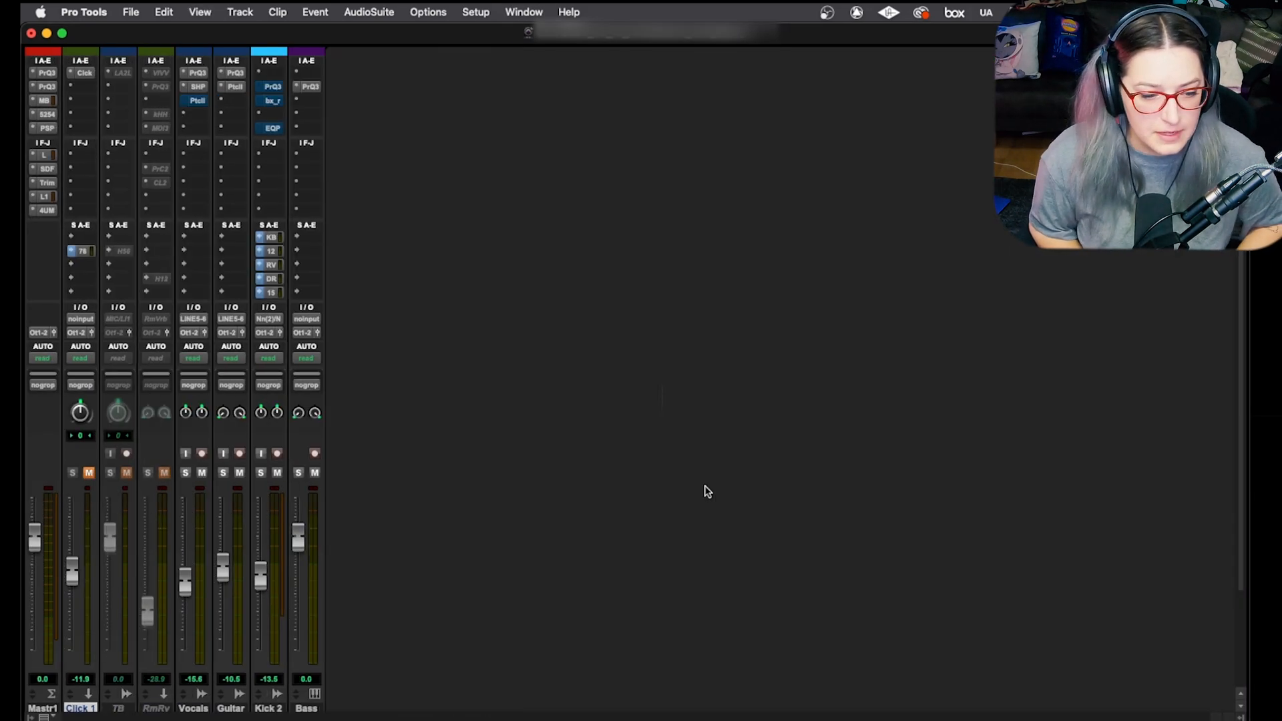
pyautogui.press('super+alt+m')
pyautogui.press('super+alt+m')
pyautogui.press('super+alt+m')
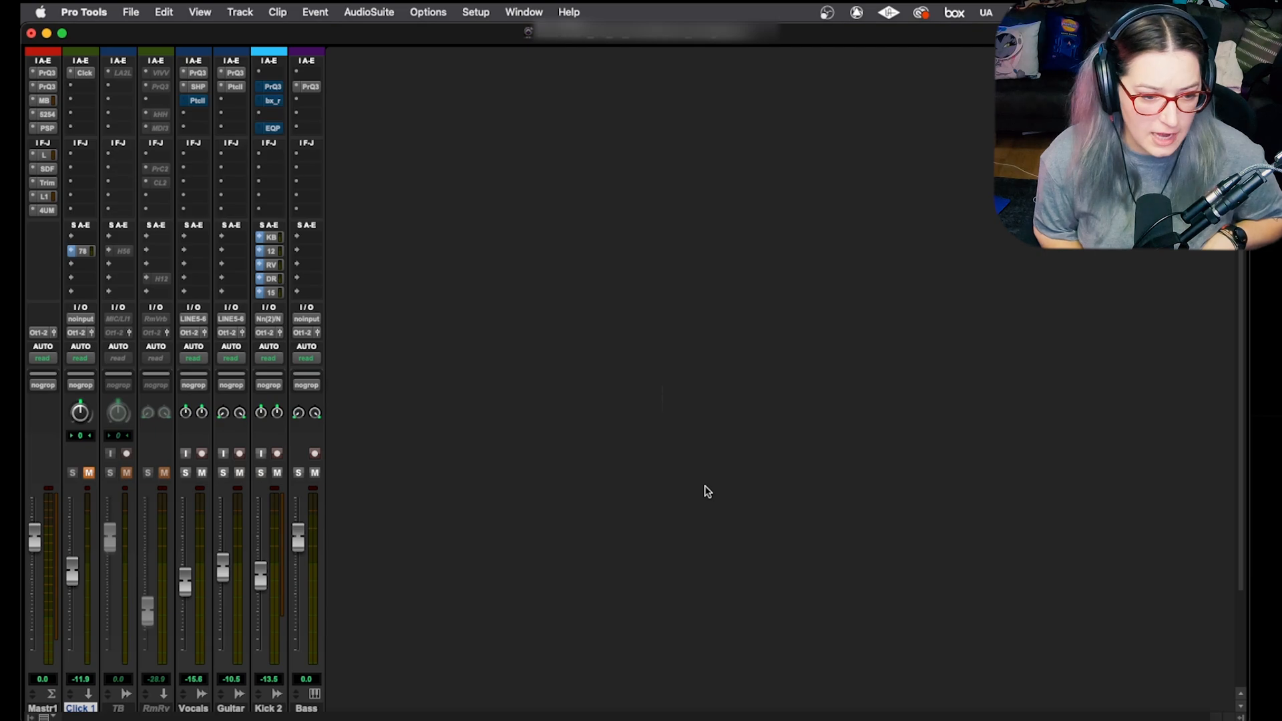
pyautogui.press('super+alt+m')
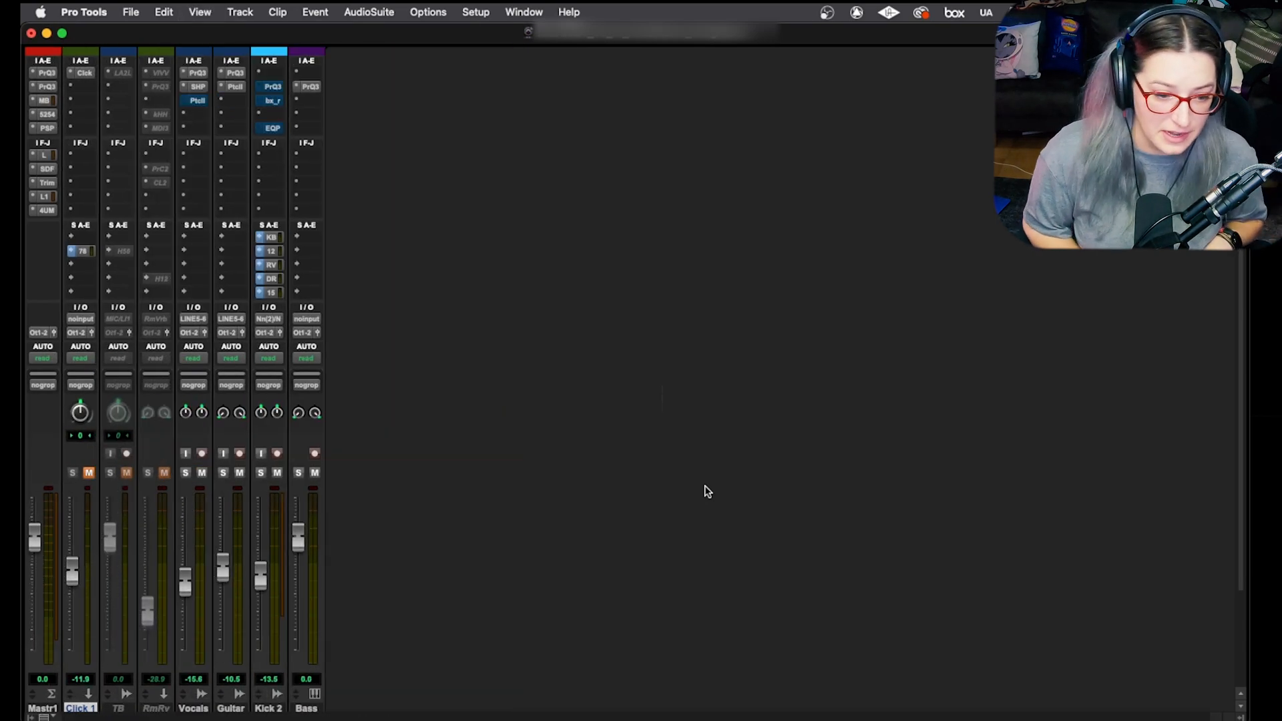
pyautogui.press('super+alt+m')
pyautogui.press('super+alt+m')
pyautogui.press('super+alt+m')
pyautogui.press('super+alt+m')
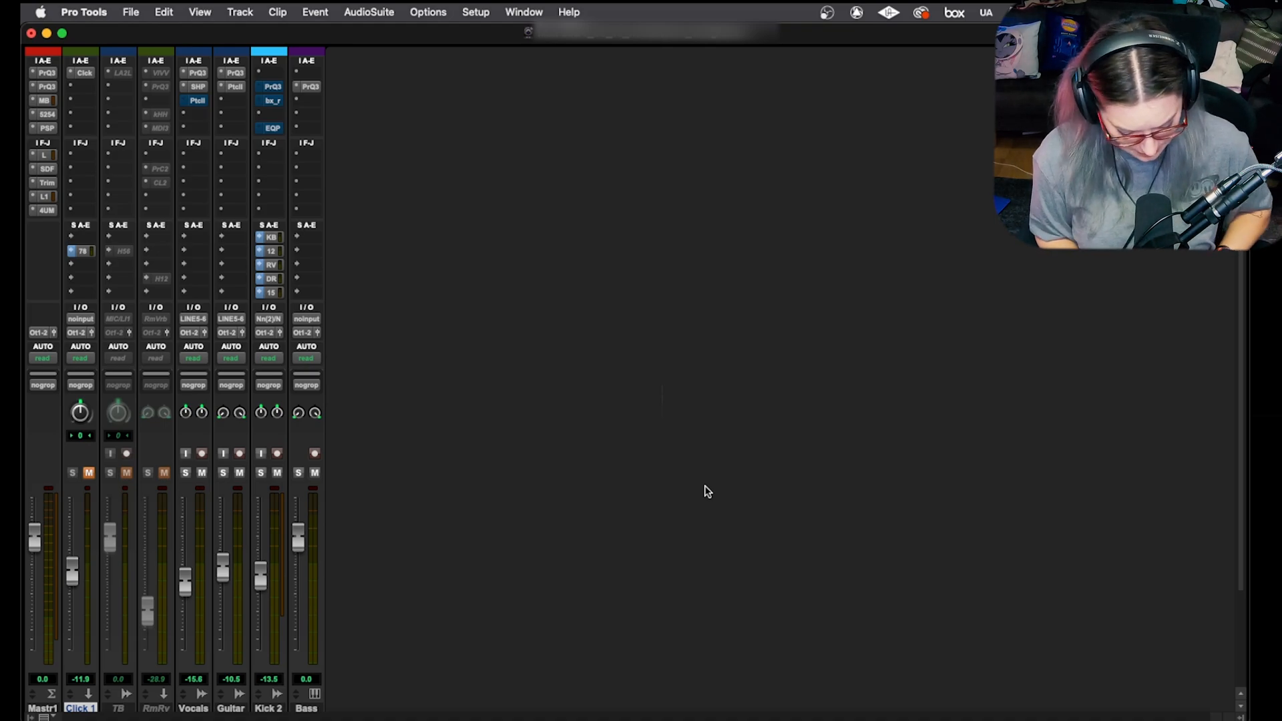
pyautogui.press('super+alt+m')
pyautogui.press('super+alt+m')
pyautogui.press('super+alt+m')
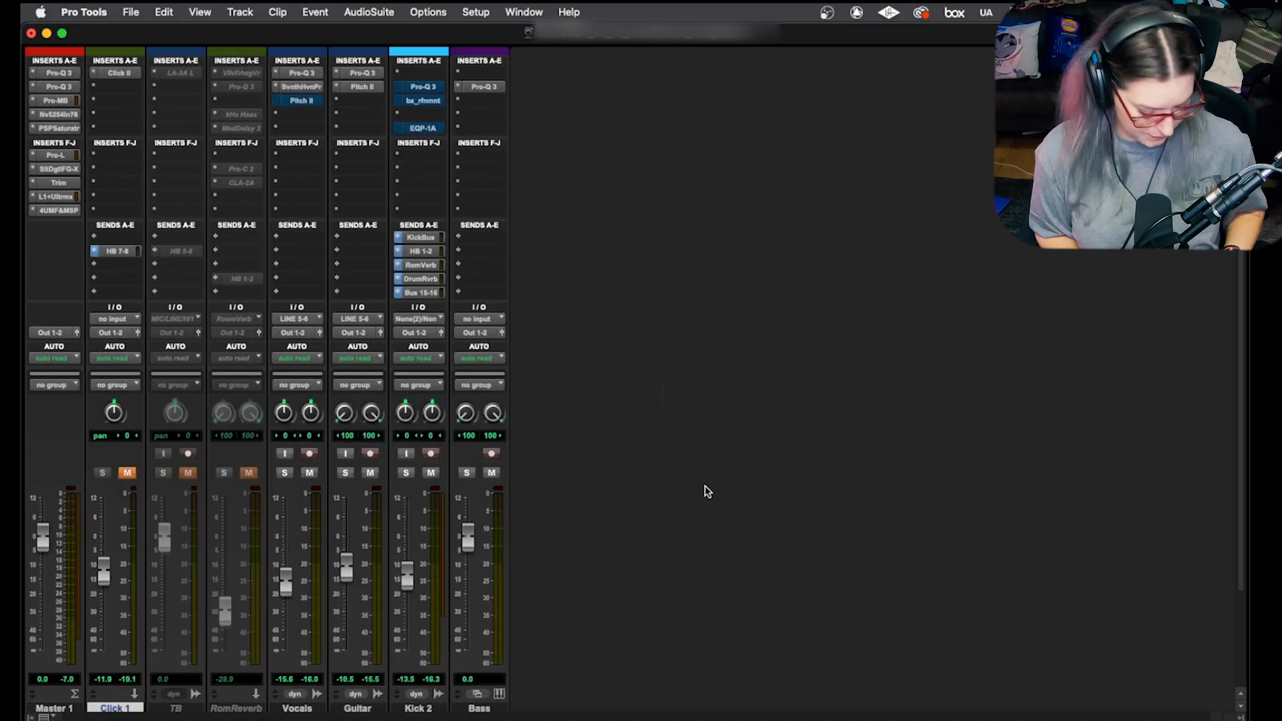
pyautogui.press('super+equal')
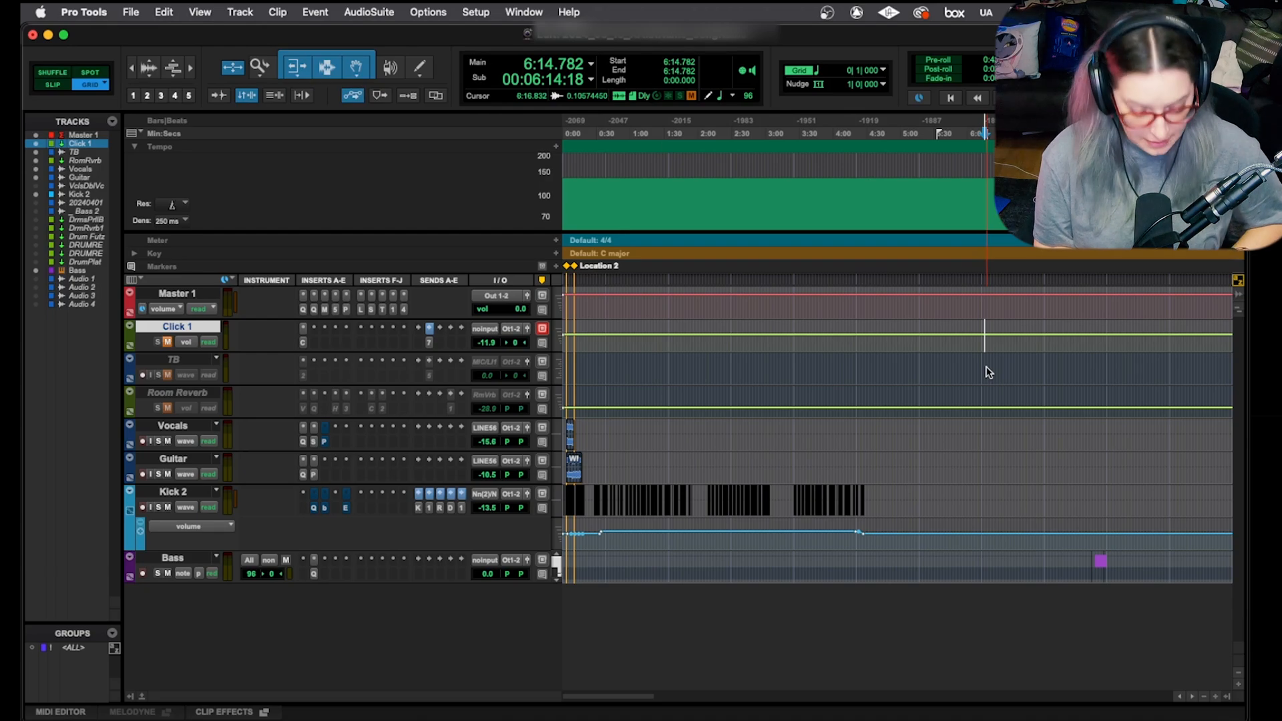
# Step: Jump to the Bass track using Scroll To Track
pyautogui.press('super+alt+f')
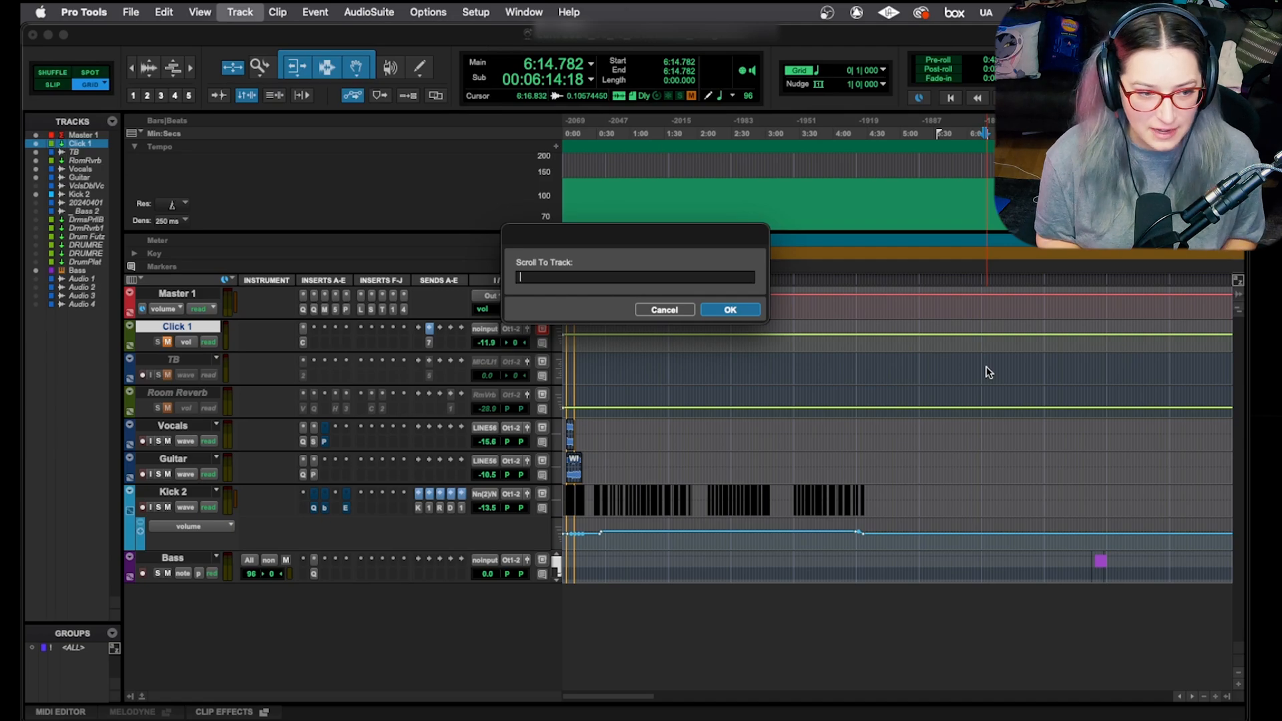
pyautogui.write('Bass')
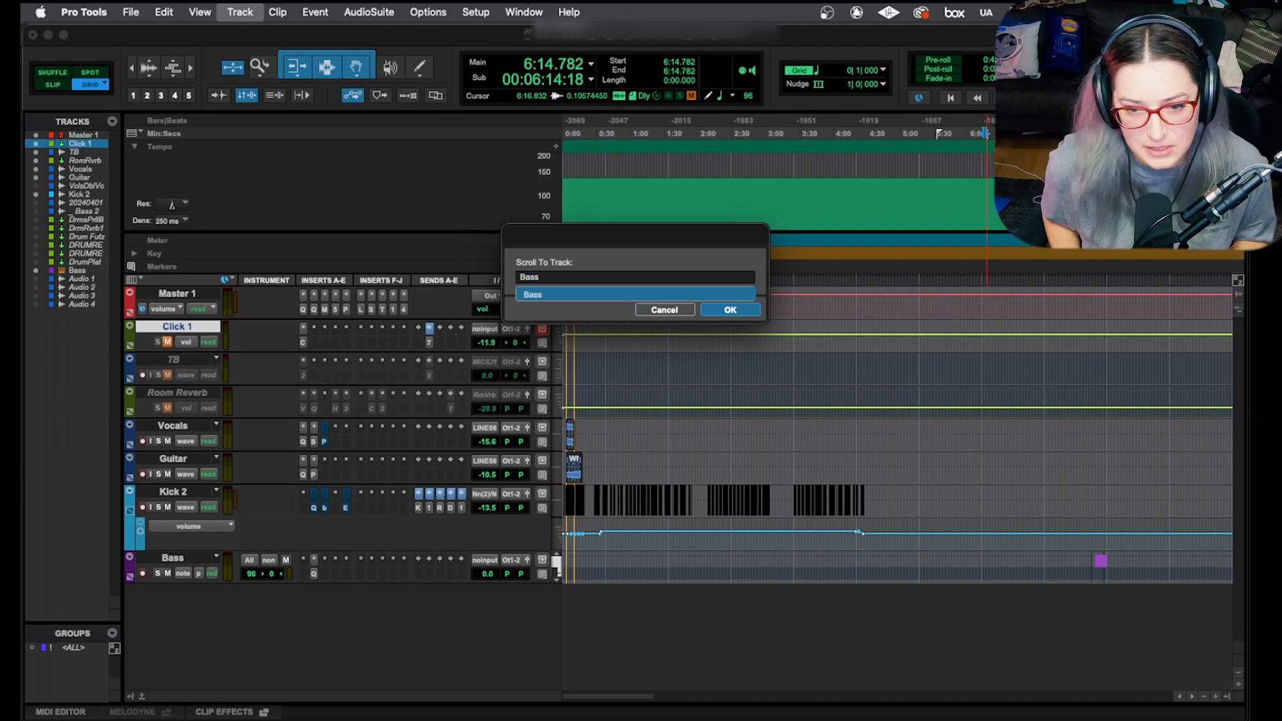
pyautogui.press('Return')
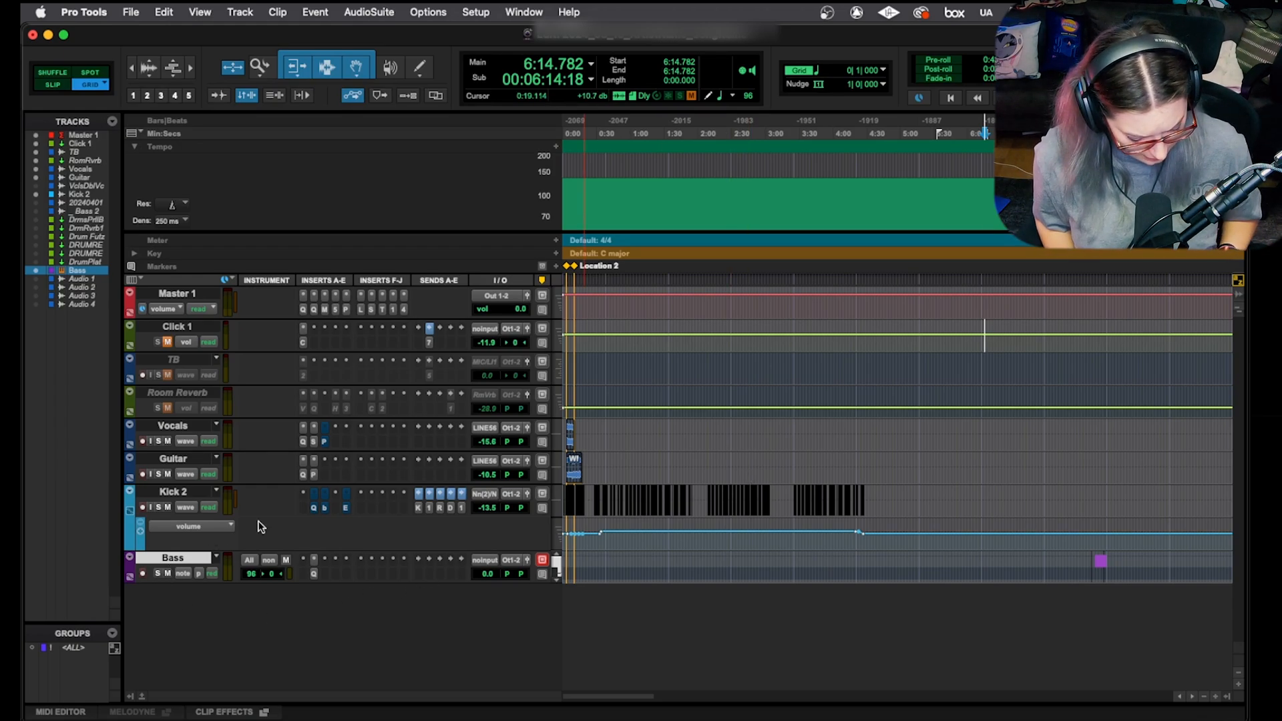
# Step: Set every track to the tallest (jumbo) height
pyautogui.hotkey('ctrl', 'alt', 'Down')
pyautogui.hotkey('ctrl', 'alt', 'Down')
pyautogui.hotkey('ctrl', 'alt', 'Up')
pyautogui.hotkey('ctrl', 'alt', 'Up')
pyautogui.hotkey('ctrl', 'alt', 'Up')
pyautogui.hotkey('ctrl', 'alt', 'Up')
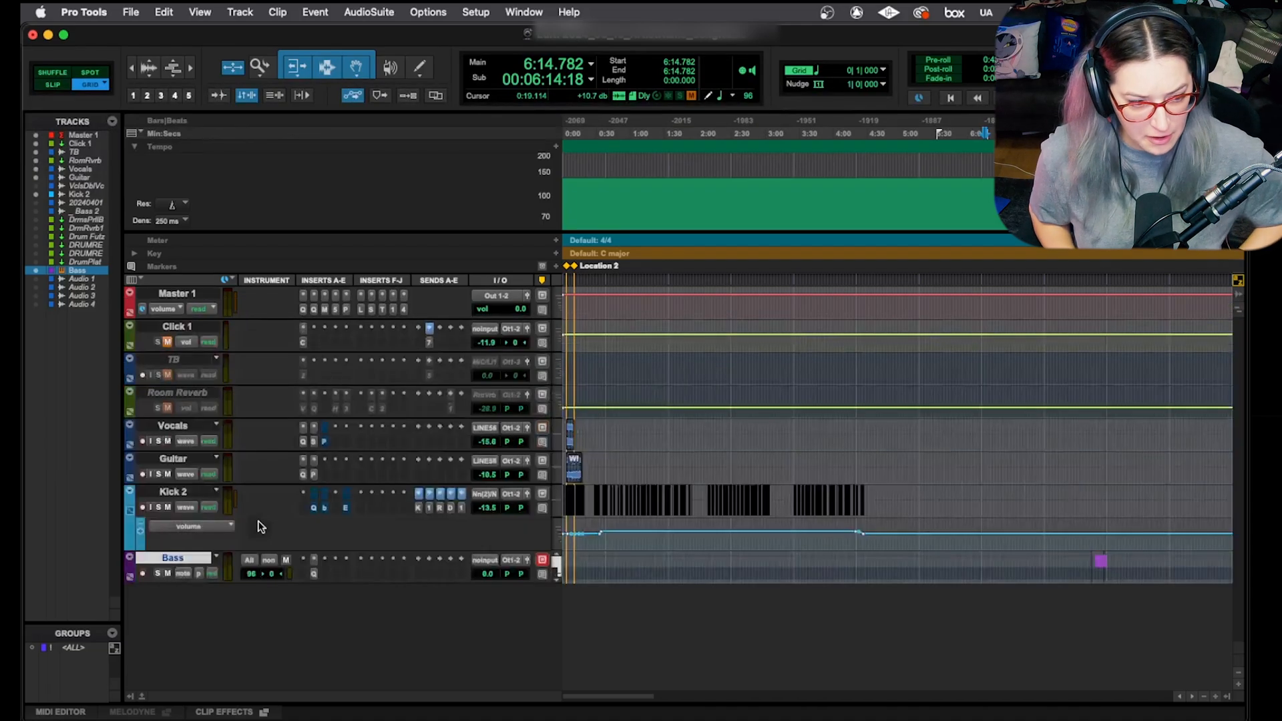
pyautogui.hotkey('ctrl', 'alt', 'Down')
pyautogui.hotkey('ctrl', 'alt', 'Down')
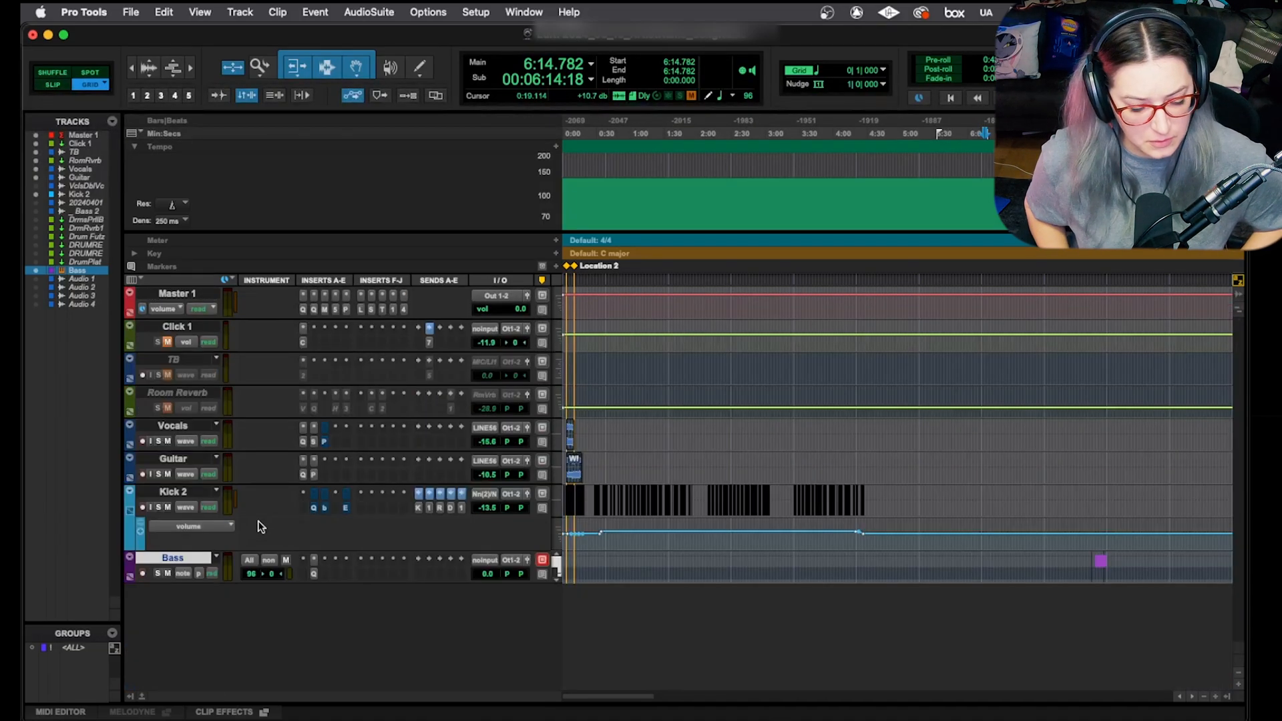
pyautogui.hotkey('ctrl', 'alt', 'Up')
pyautogui.hotkey('ctrl', 'alt', 'Up')
pyautogui.hotkey('ctrl', 'alt', 'Up')
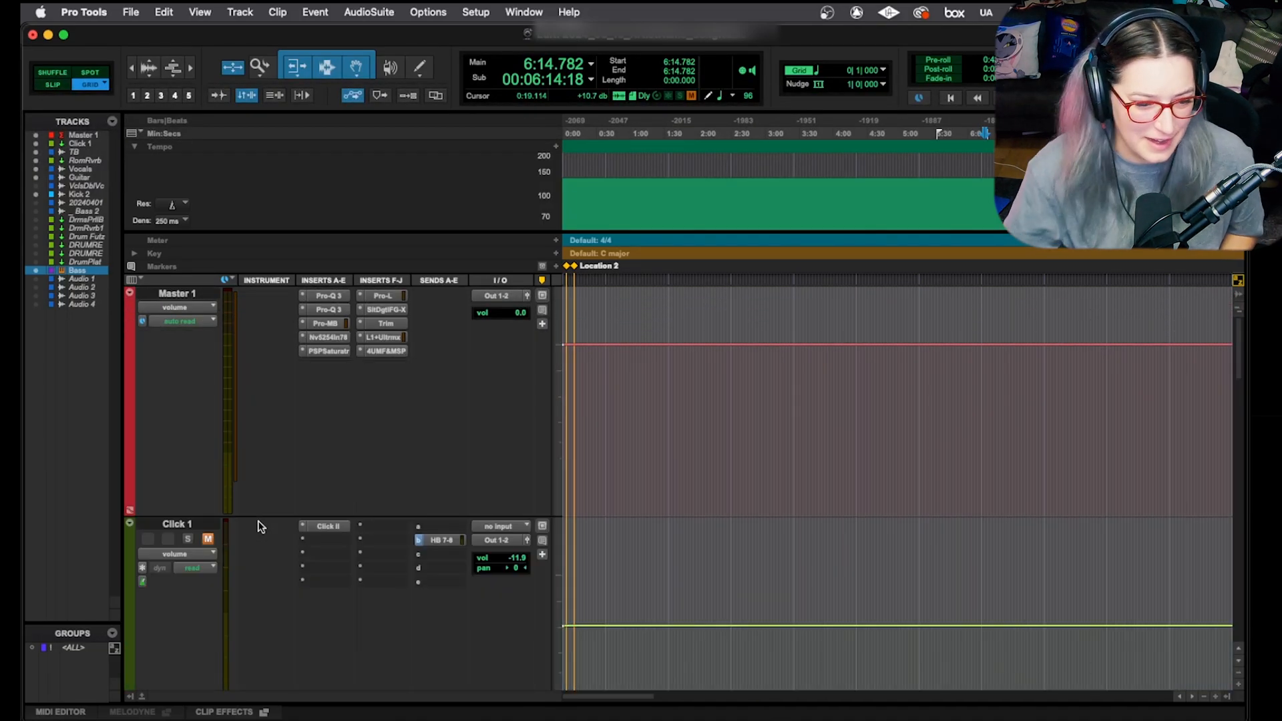
# Step: Select Click 1, then scroll to the Bass track via Scroll To Track
pyautogui.click(187, 527)
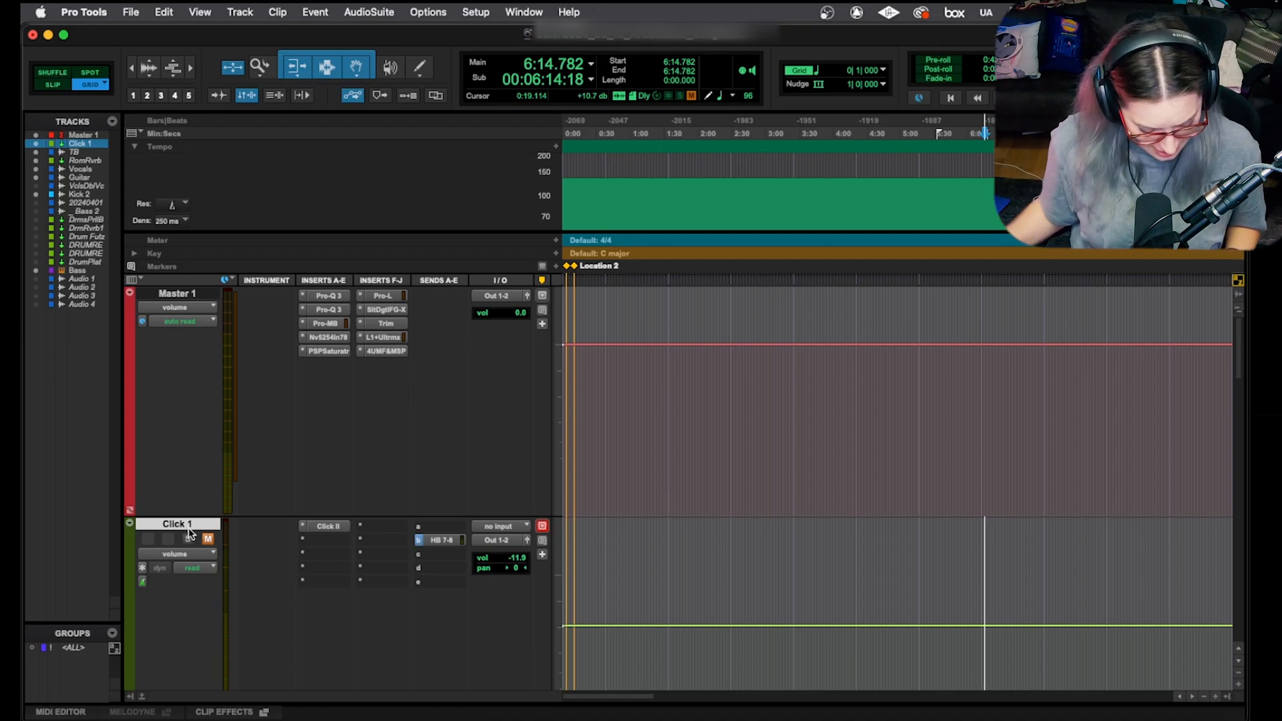
pyautogui.press('super+alt+f')
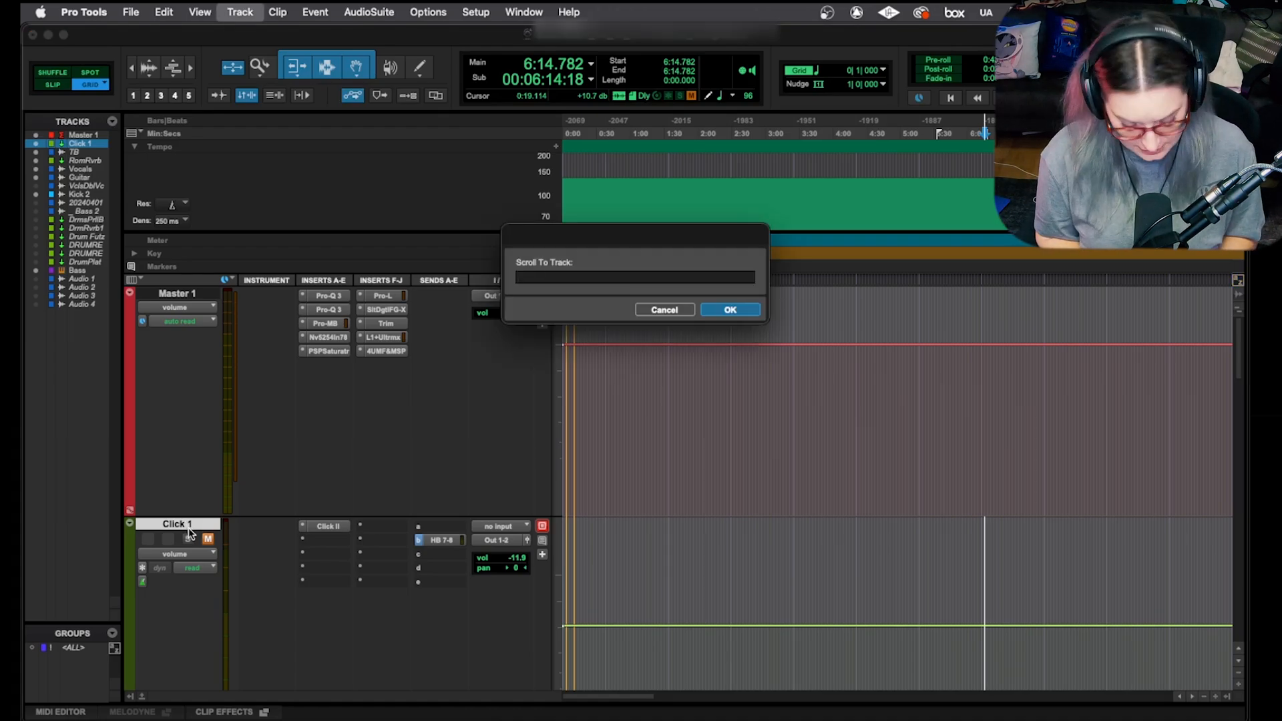
pyautogui.write('Bass')
pyautogui.press('Return')
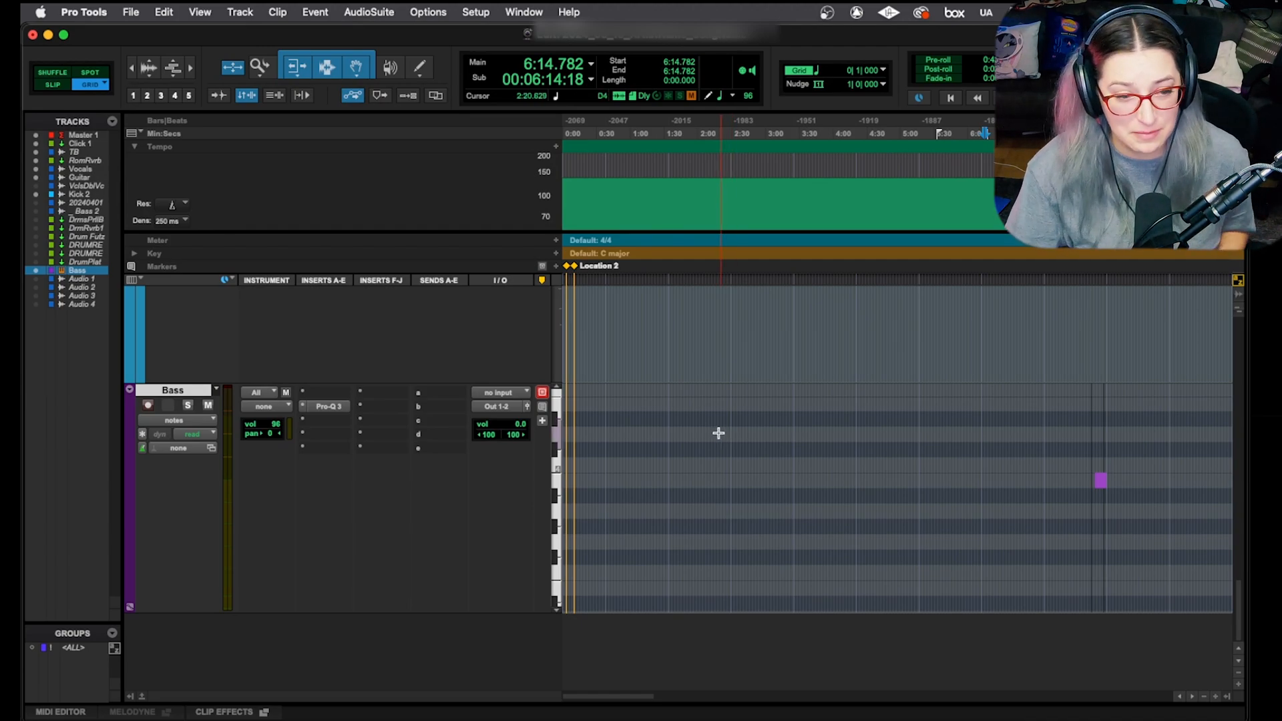
# Step: Select all tracks from Master 1 down to Bass
pyautogui.scroll(10, 292, 411)
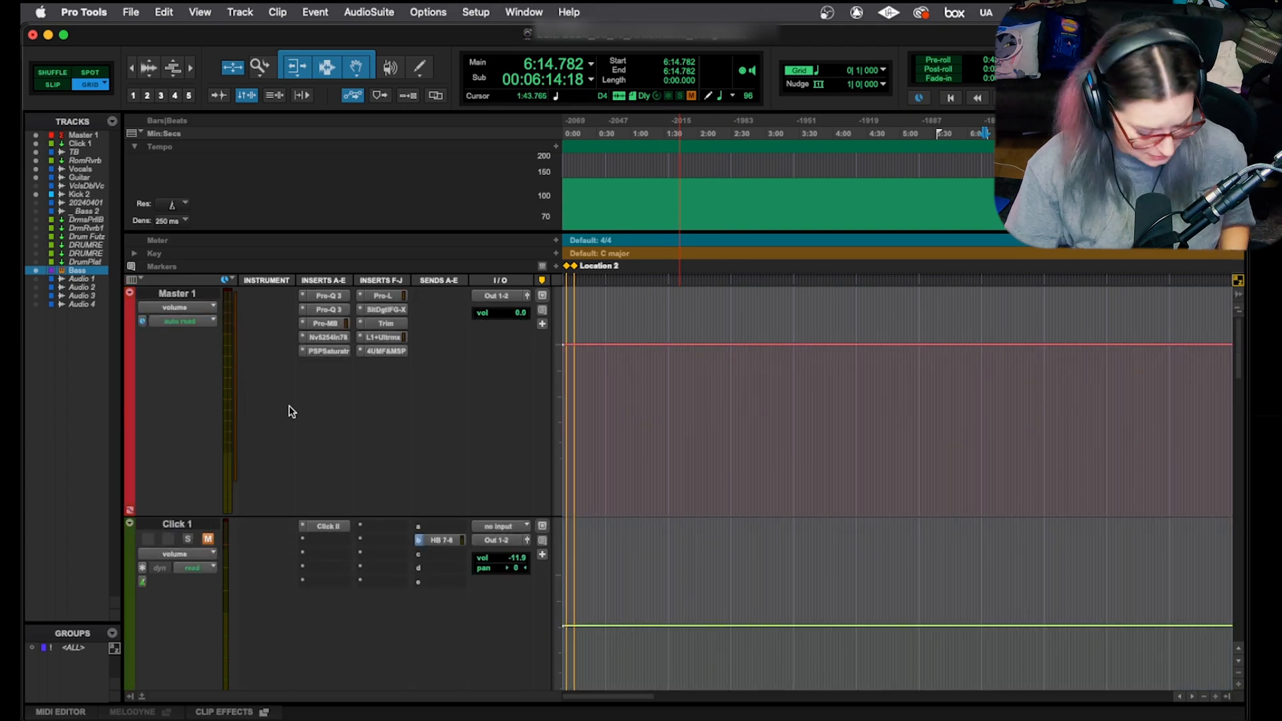
pyautogui.keyDown('shift'); pyautogui.click(183, 296); pyautogui.keyUp('shift')
pyautogui.scroll(-10, 386, 394)
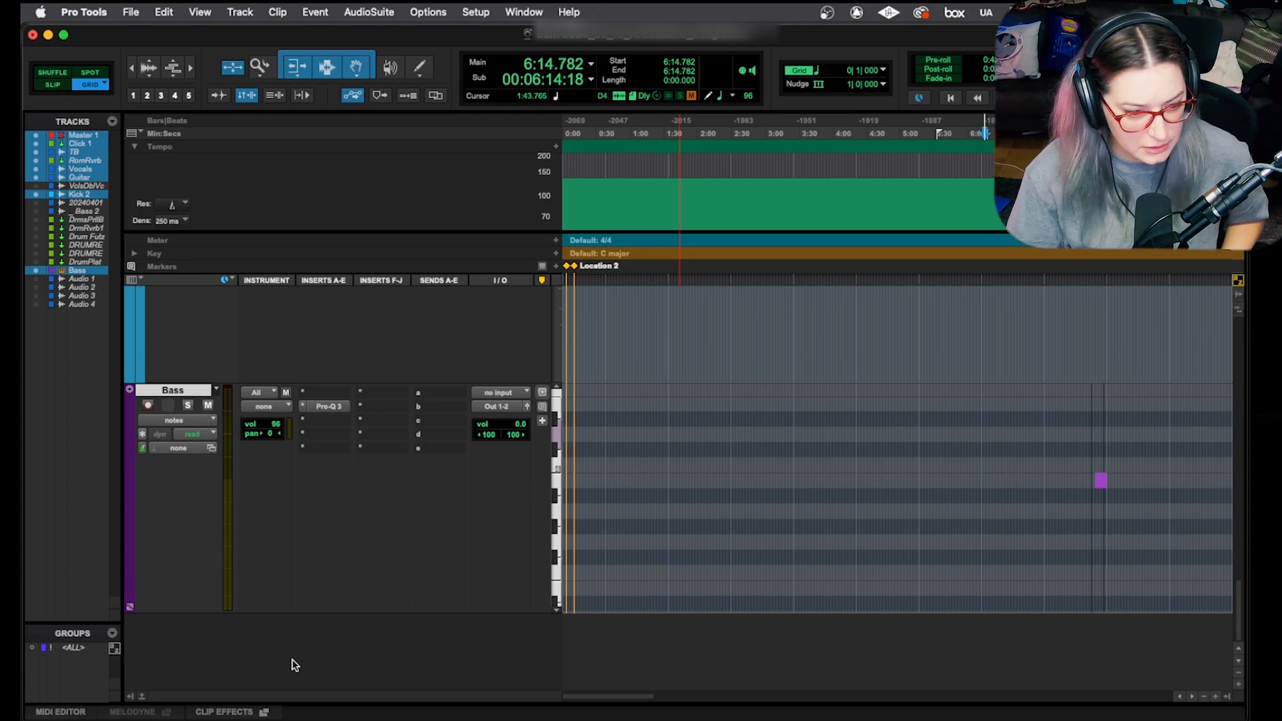
# Step: Drag the Bass track's bottom edge up to shrink all selected tracks, then deselect them
pyautogui.moveTo(235, 613); pyautogui.dragTo(249, 415)
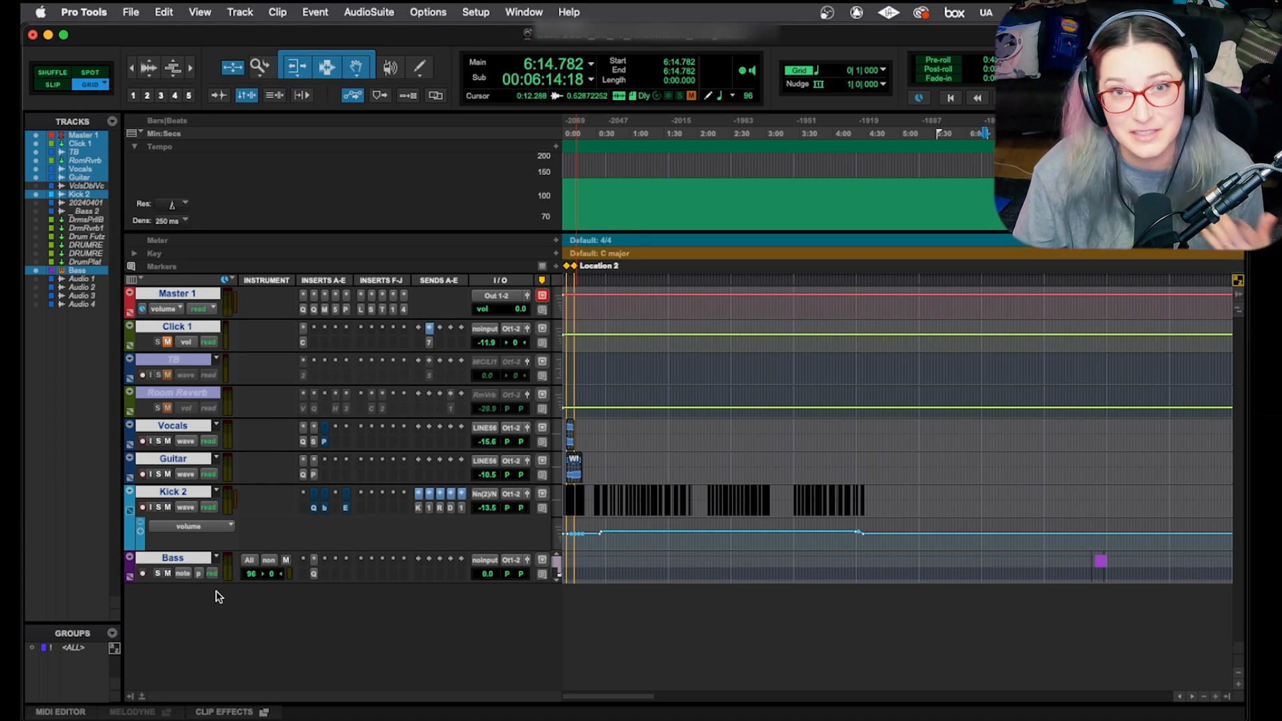
pyautogui.keyDown('alt'); pyautogui.click(184, 560); pyautogui.keyUp('alt')
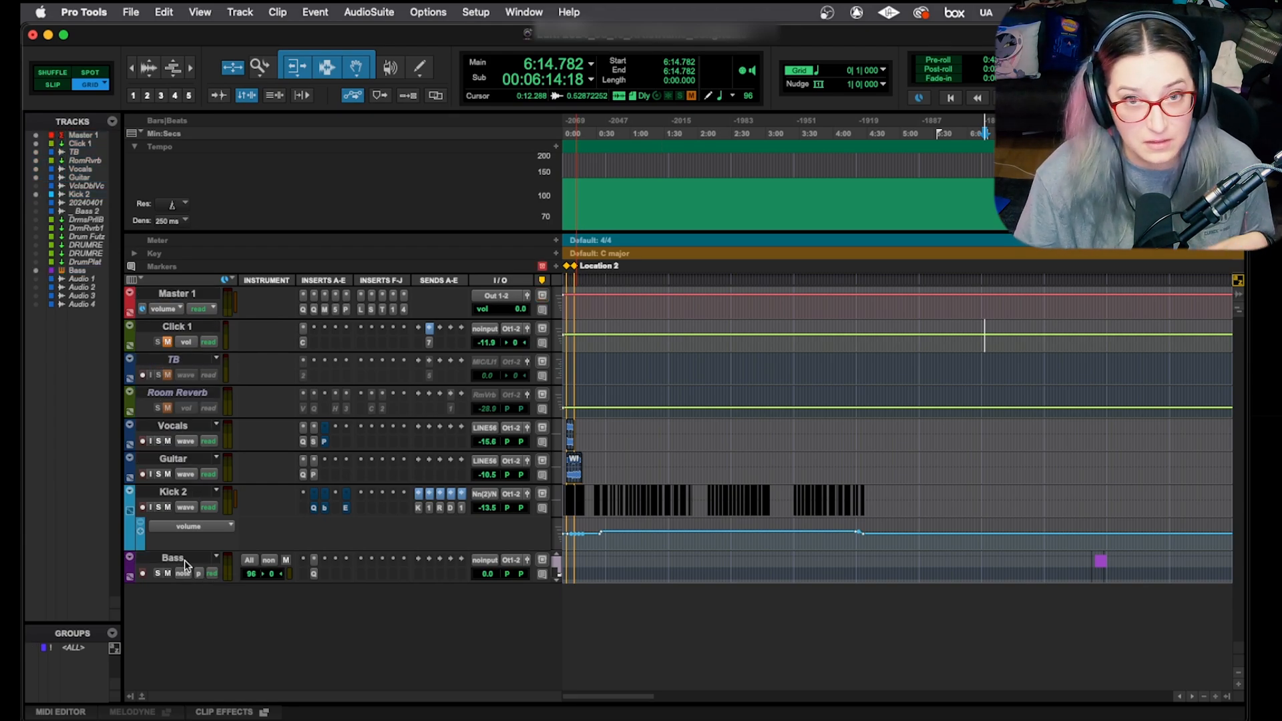